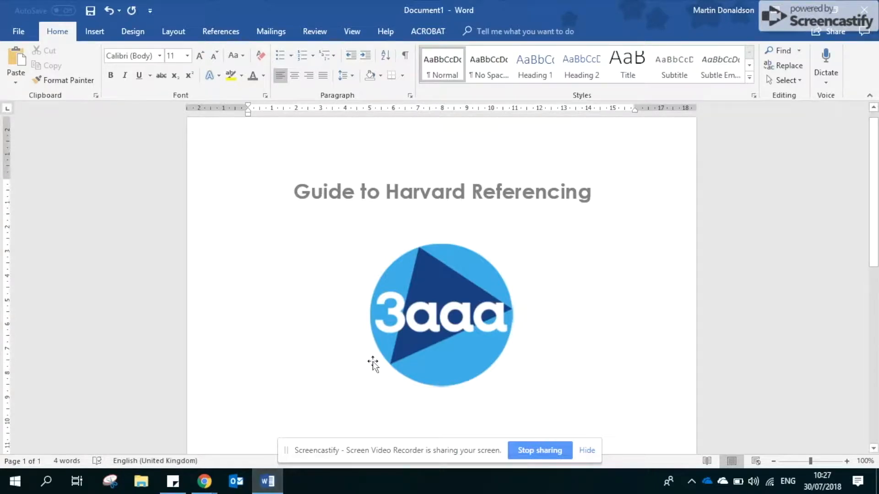
- Add blank lines below the logo on the title page until the document continues on a second page
scroll(373, 364, "down", 1)
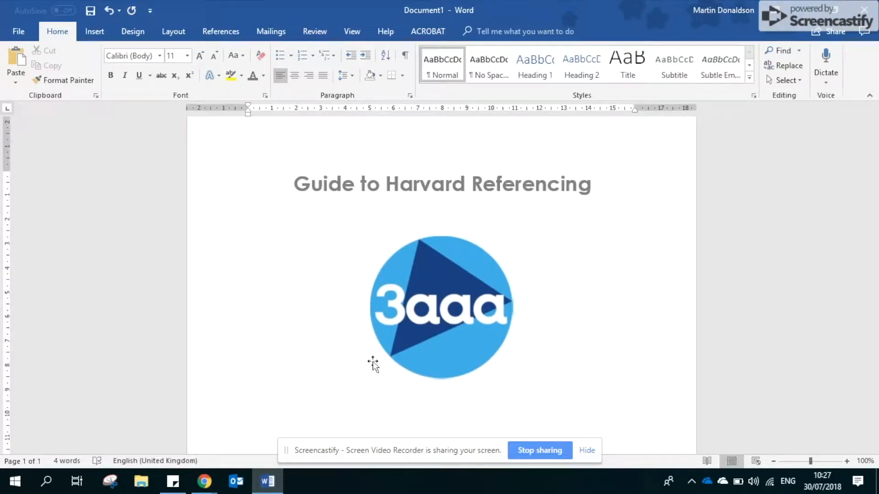
scroll(373, 364, "down", 3)
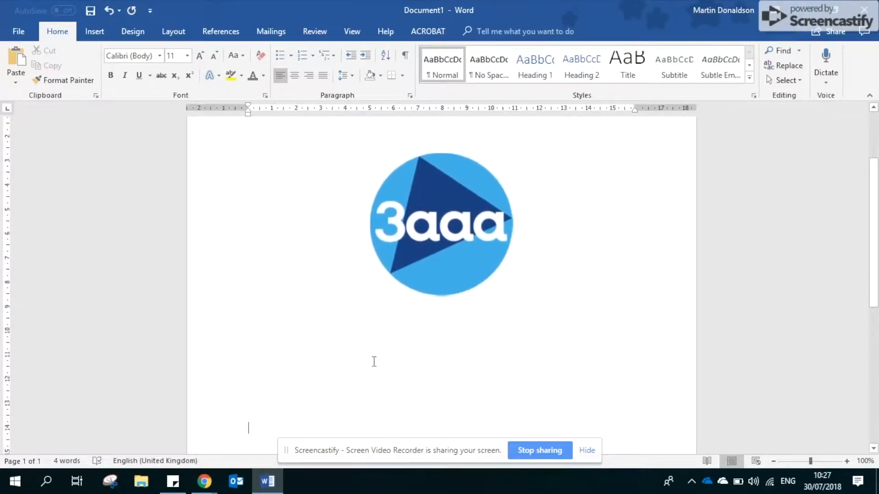
scroll(374, 361, "down", 10)
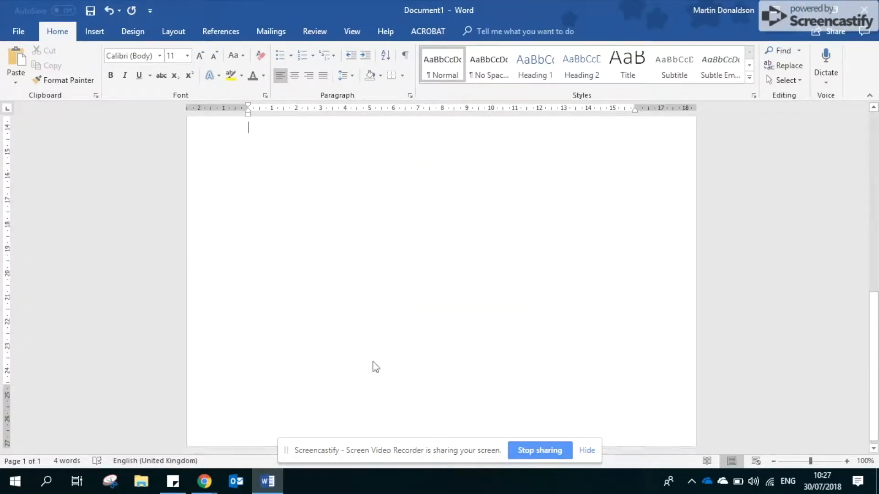
key("Return")
key("Return")
key("Return")
key("Return")
key("Return")
key("Return")
key("Return")
key("Return")
key("Return")
key("Return")
key("Return")
key("Return")
key("Return")
key("Return")
key("Return")
key("Return")
key("Return")
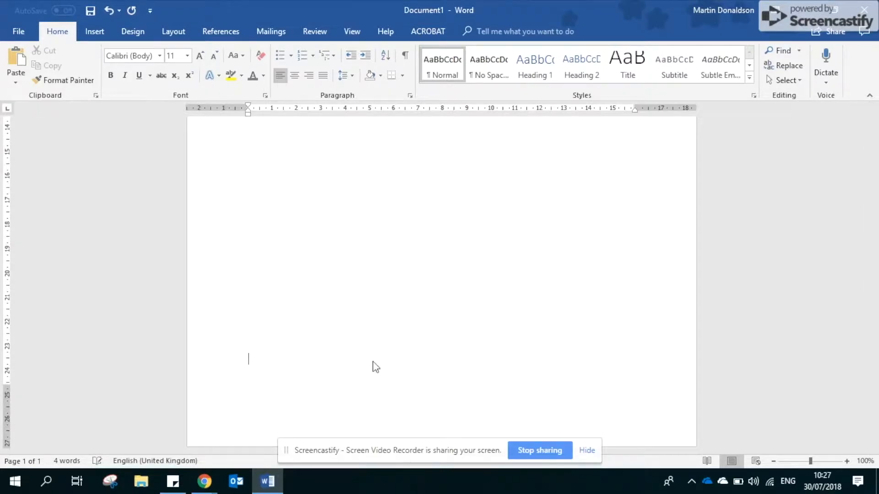
key("Return")
key("Return")
key("Return")
key("Return")
key("Return")
key("Return")
key("Return")
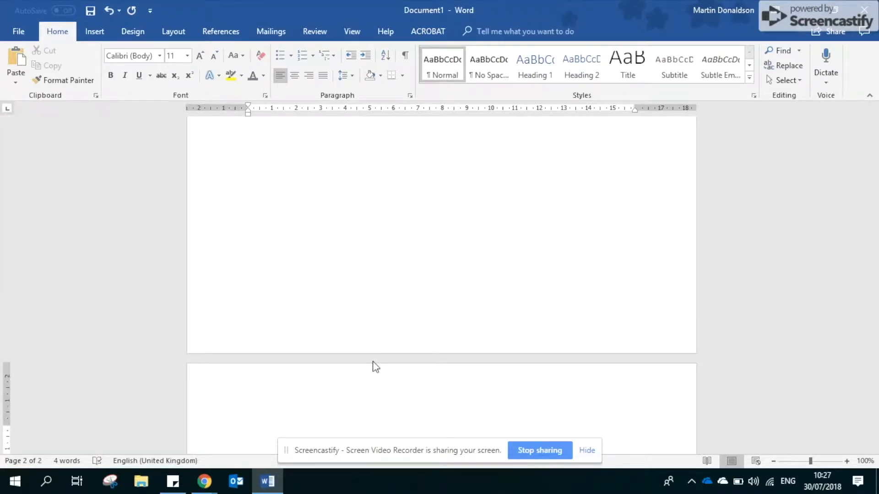
- Switch to Chrome and read the Guardian article about Facebook's plan to kill dangerous fake news
left_click(204, 481)
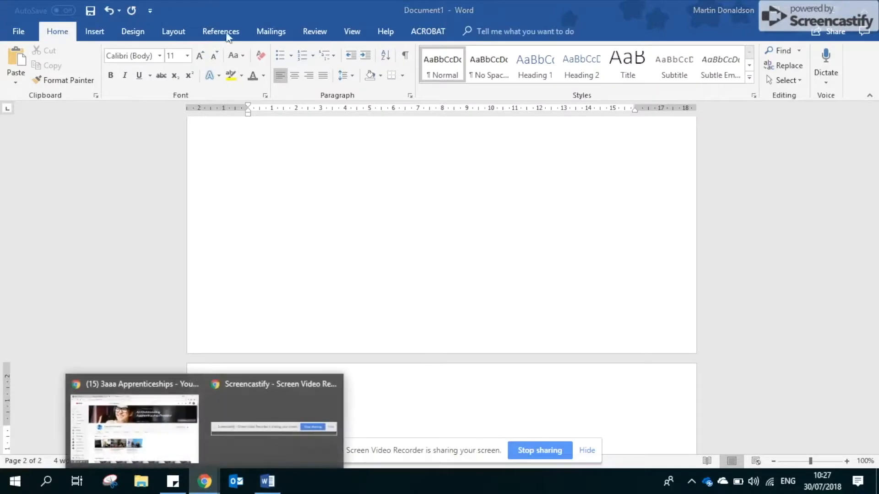
left_click(169, 385)
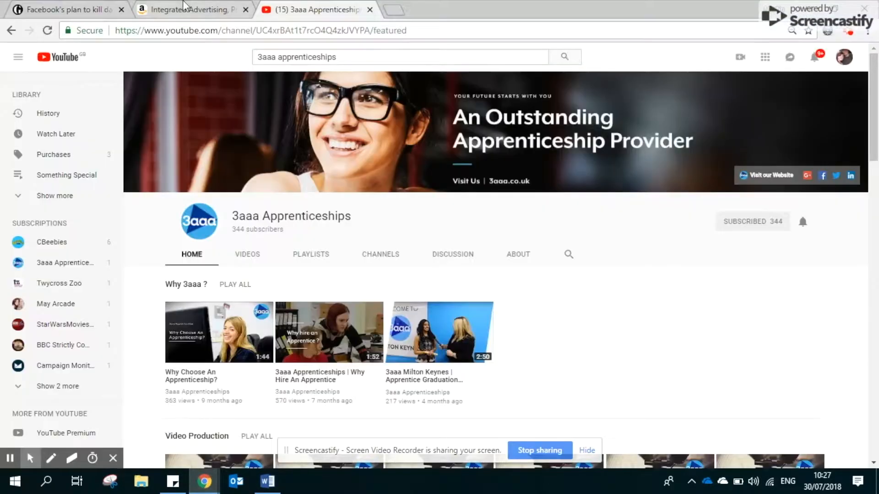
left_click(51, 11)
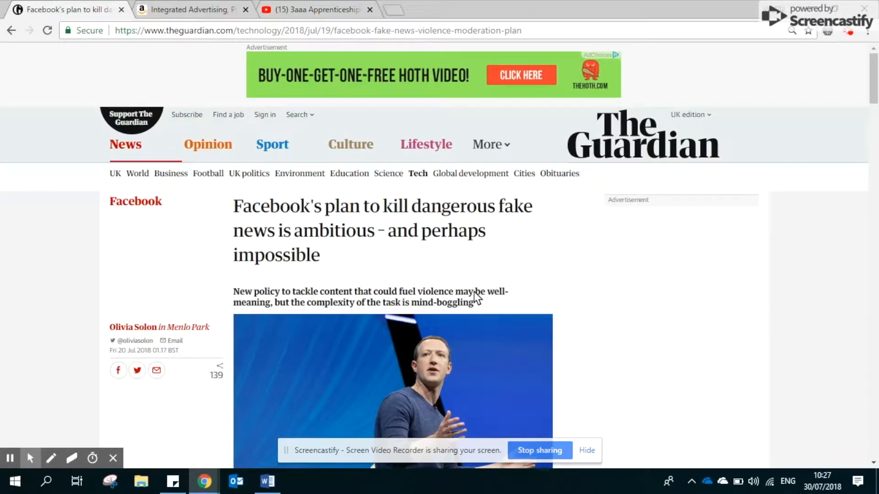
scroll(476, 298, "down", 6)
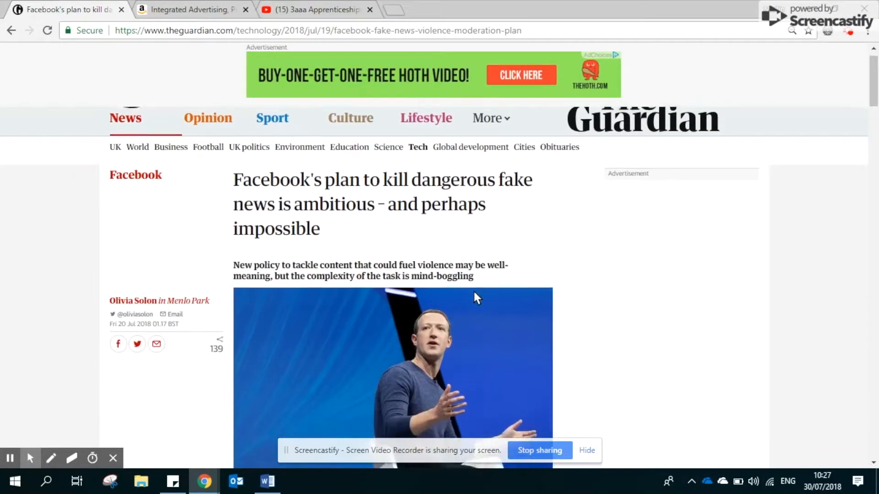
scroll(476, 298, "down", 4)
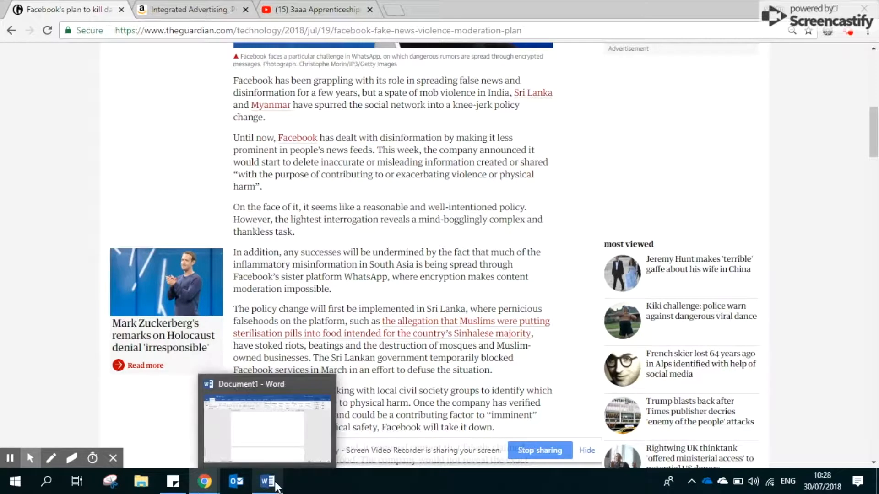
- Switch back to Word and write "Facebook has a sister application called WhatsApp" on the second page
left_click(276, 486)
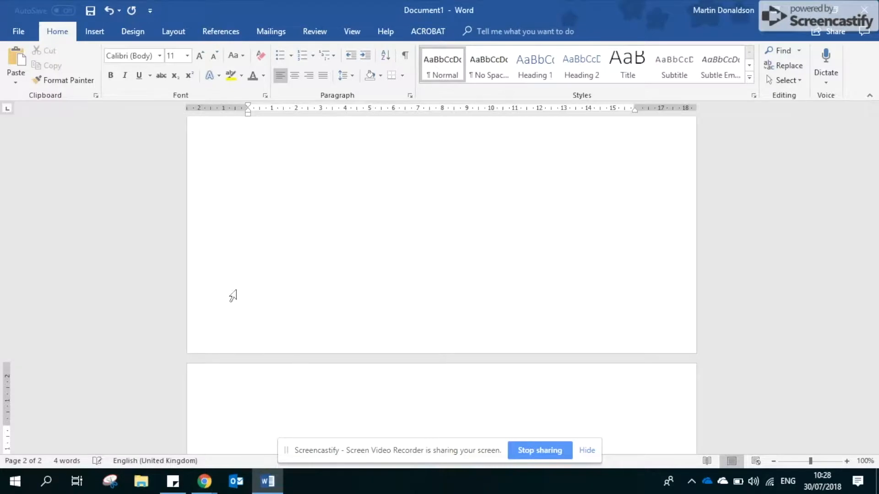
type("Face")
scroll(235, 293, "down", 2, "ctrl")
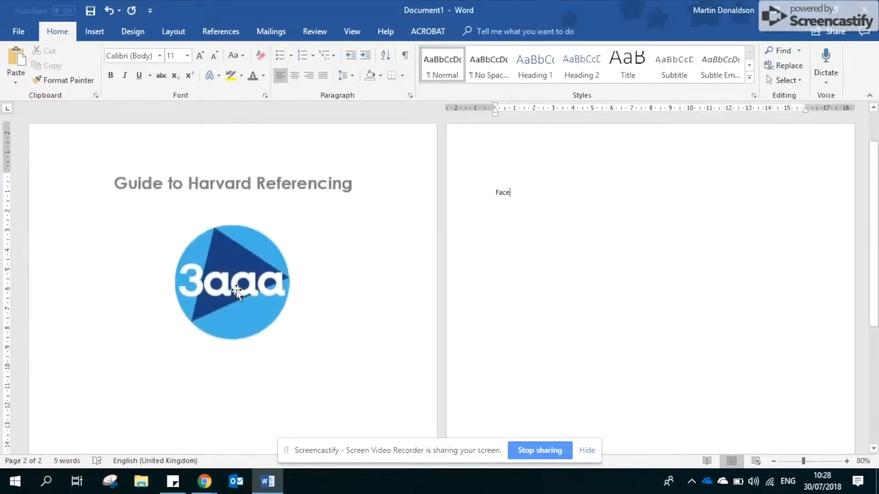
scroll(642, 225, "up", 2, "ctrl")
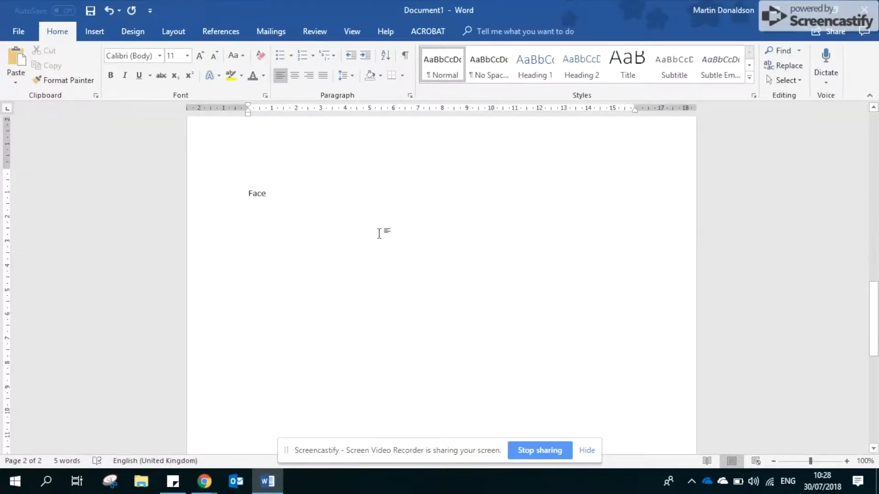
type("book has a sis")
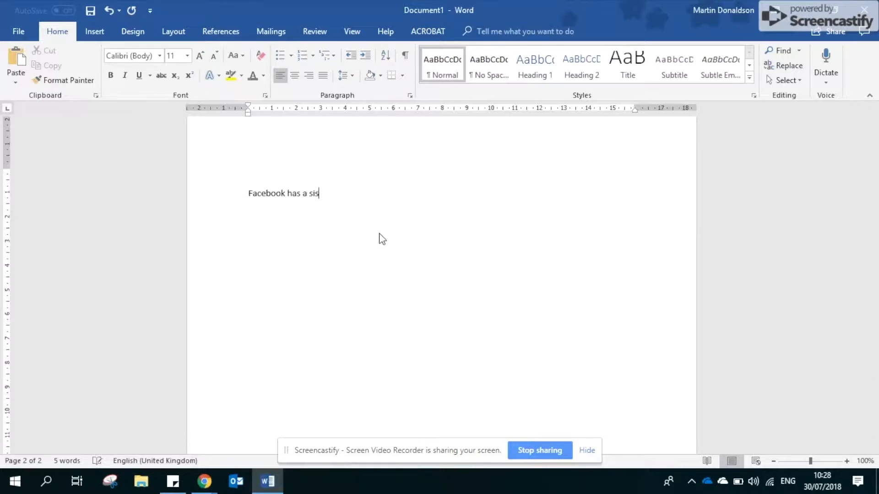
type("ter application called What")
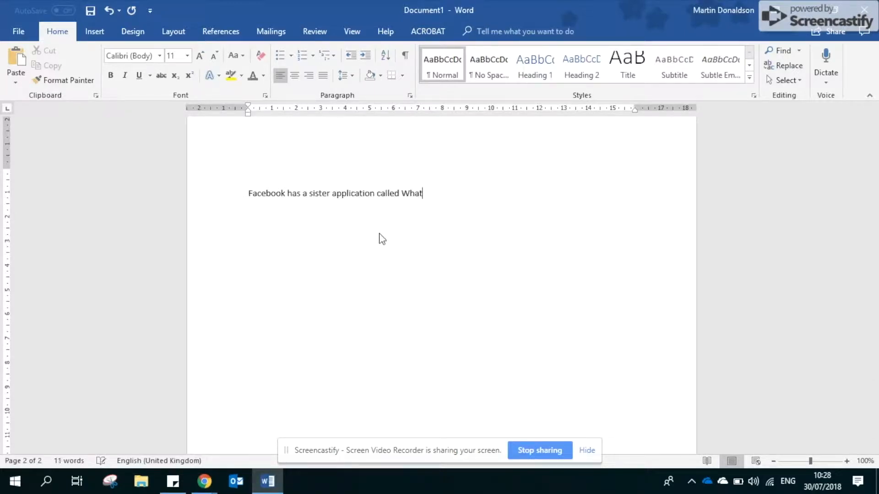
type("sApp")
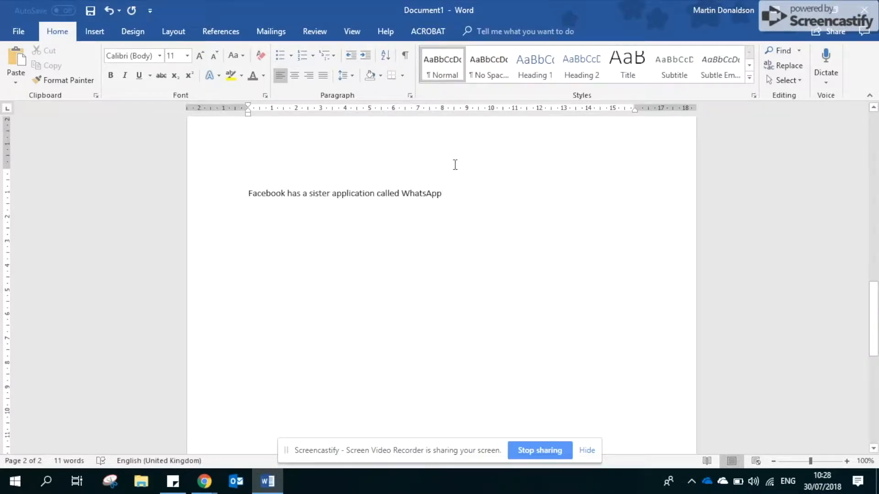
type("(")
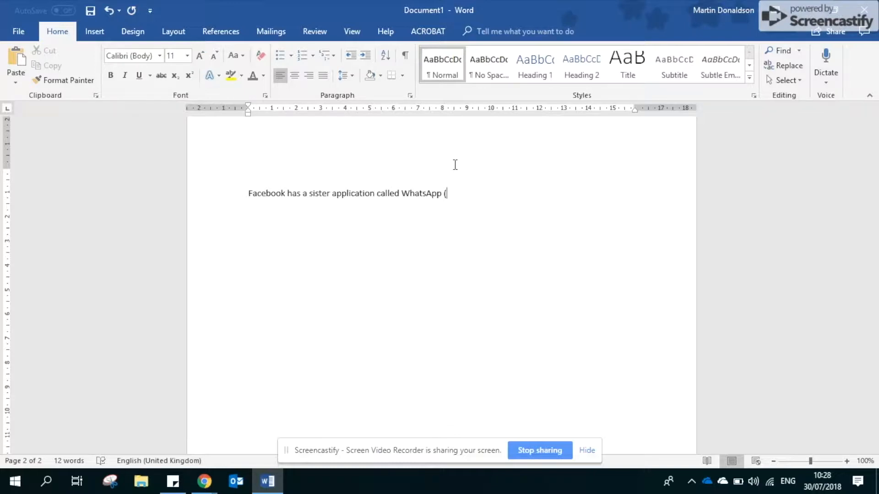
key("BackSpace")
- Try the APA Sixth Edition citation style and return the style to Harvard - Anglia 2008
left_click(221, 32)
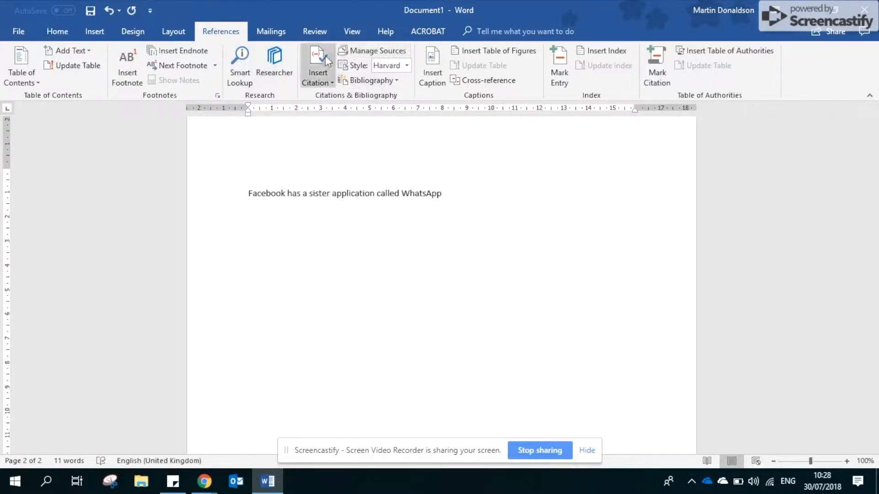
left_click(406, 65)
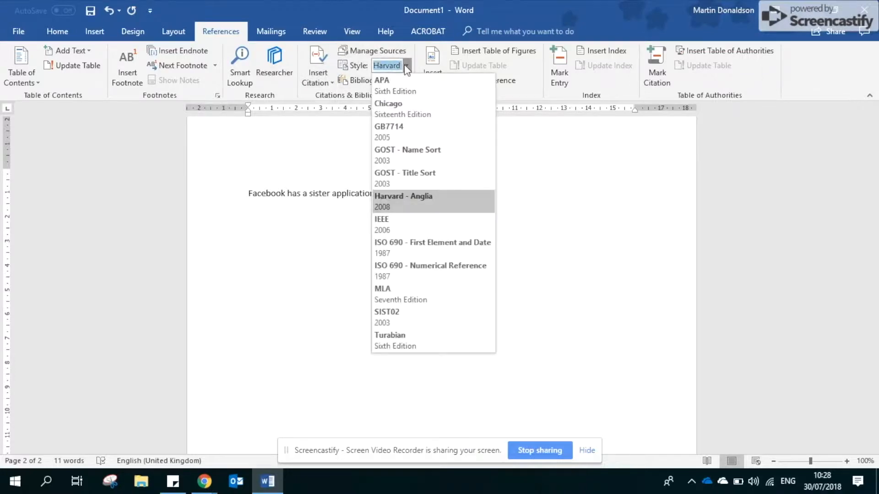
left_click(399, 81)
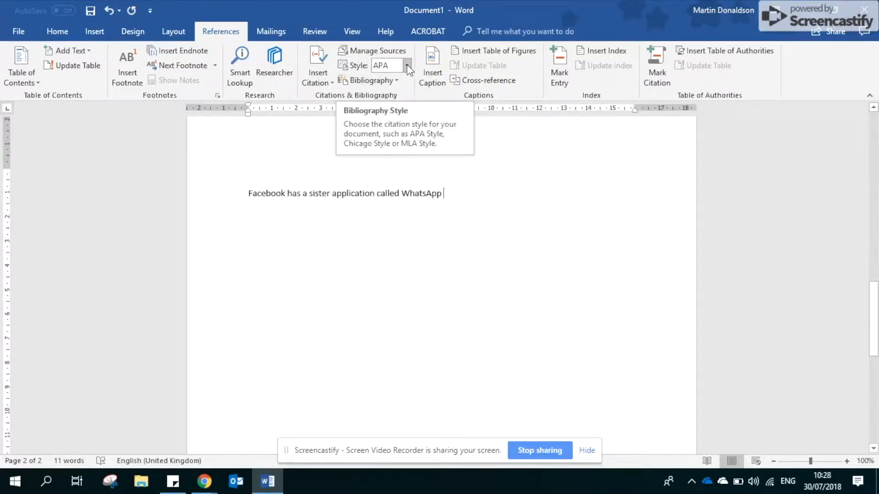
left_click(407, 65)
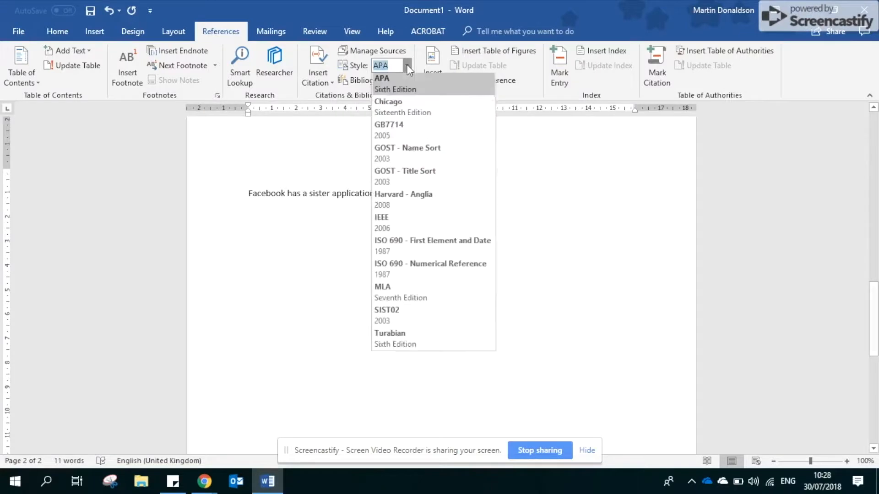
left_click(395, 198)
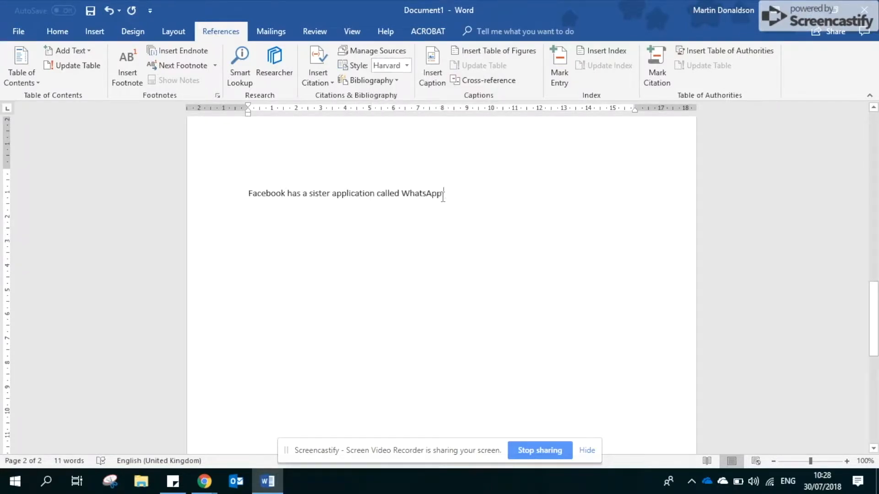
- Start a new citation source after "WhatsApp", set its type to Web site and show all bibliography fields
left_click(315, 82)
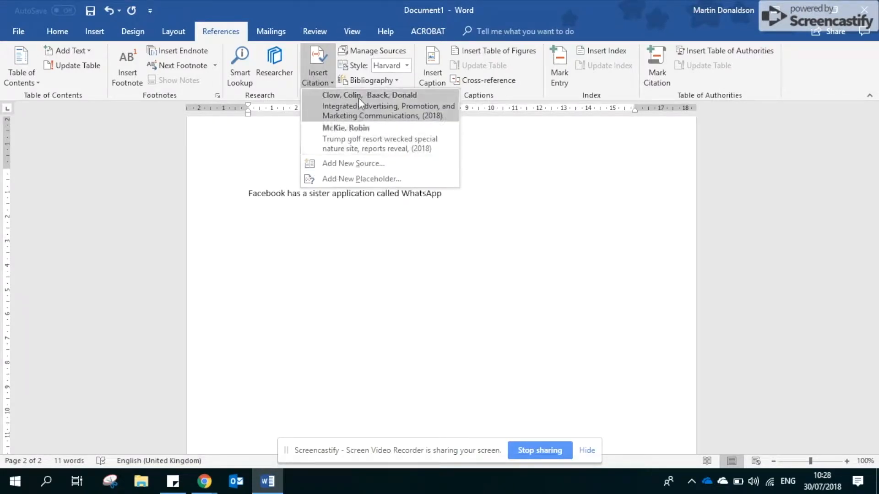
left_click(350, 163)
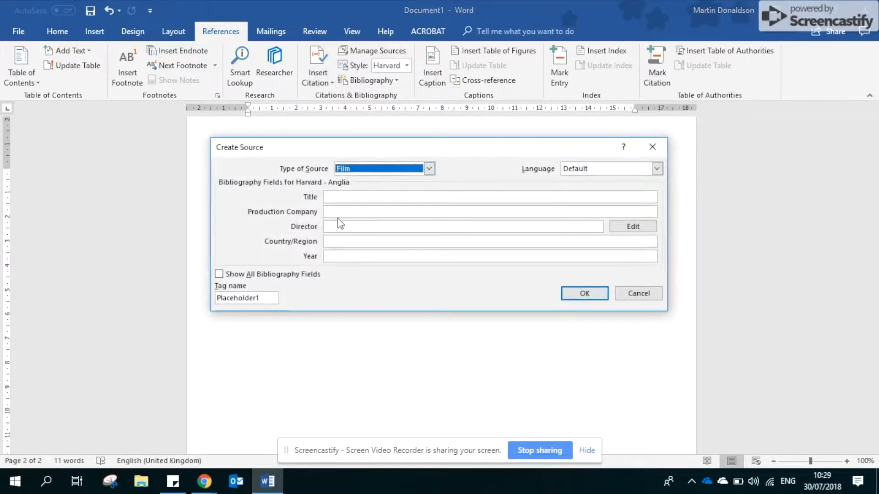
left_click(411, 170)
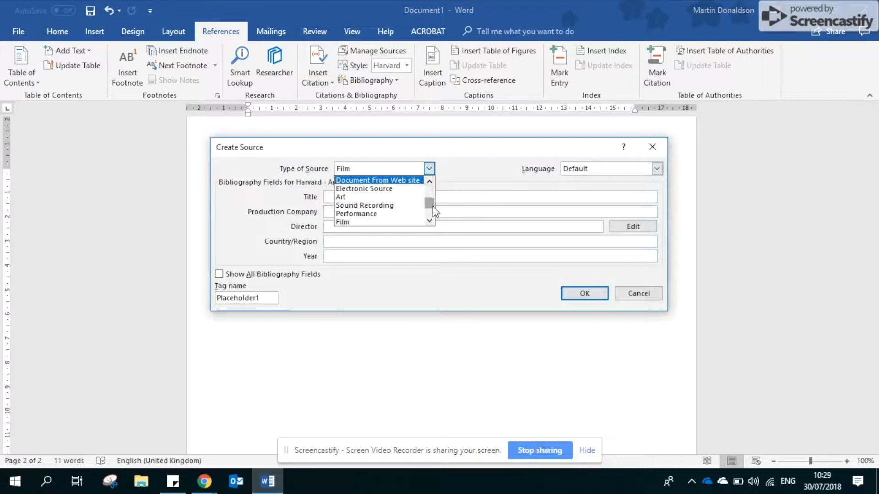
left_click_drag(433, 215, 434, 181)
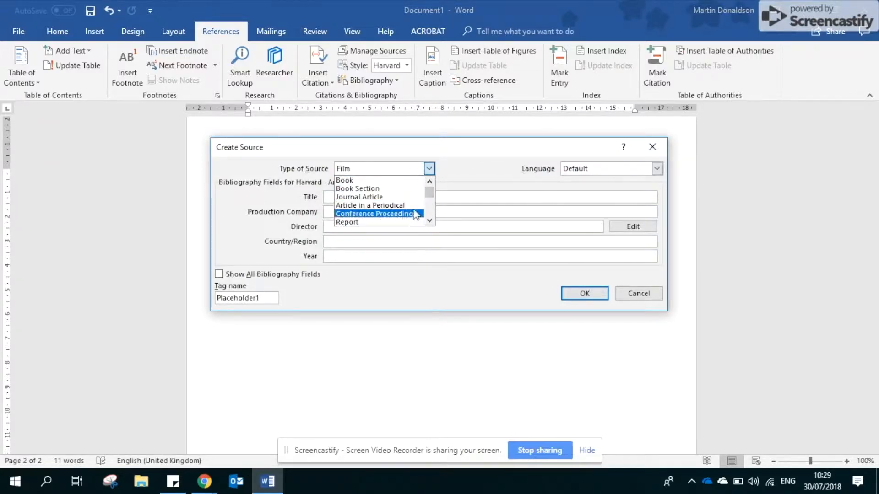
left_click(429, 220)
left_click(429, 220)
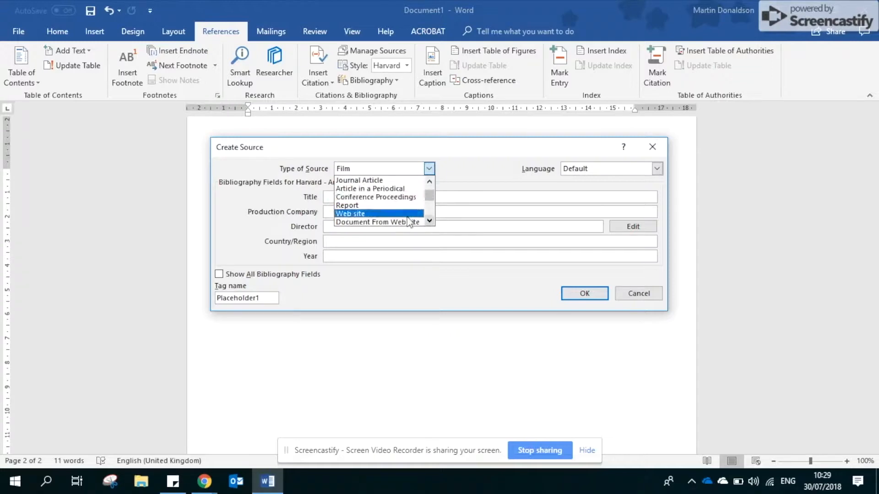
left_click(384, 214)
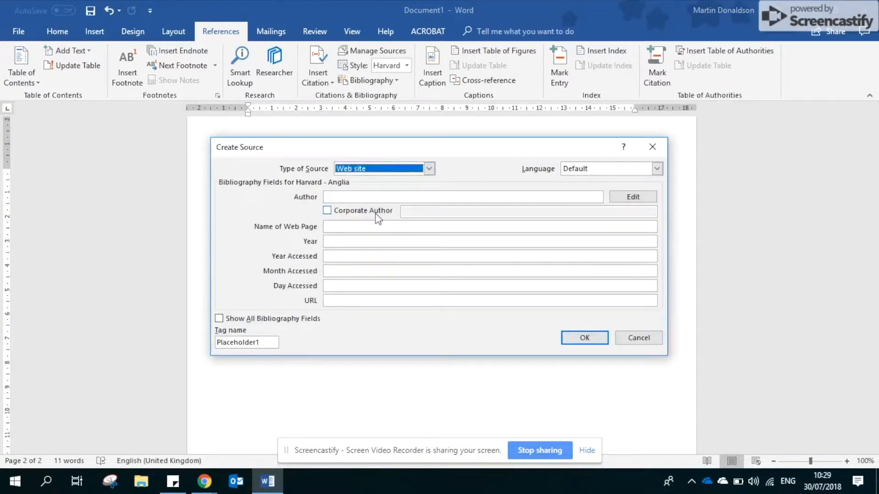
left_click(219, 319)
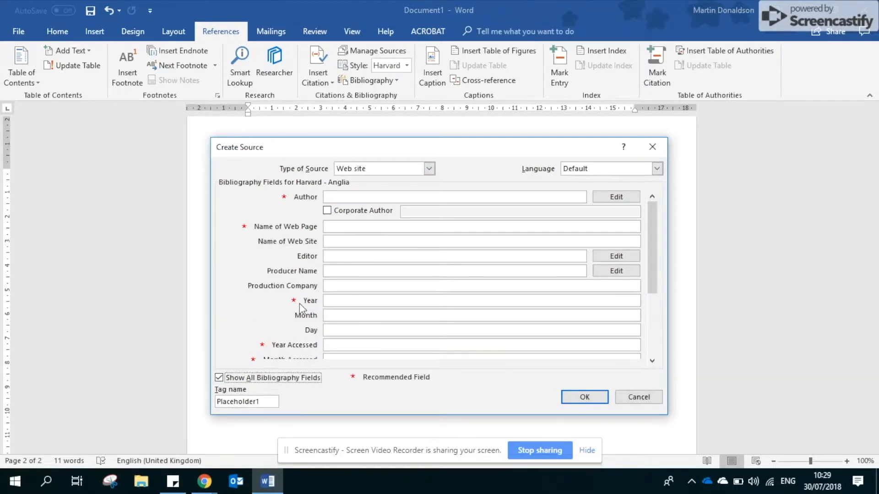
scroll(356, 292, "down", 3)
scroll(356, 292, "up", 3)
- Switch to the Guardian article in Chrome and examine its headline, author byline and publication date for the source details
left_click(205, 481)
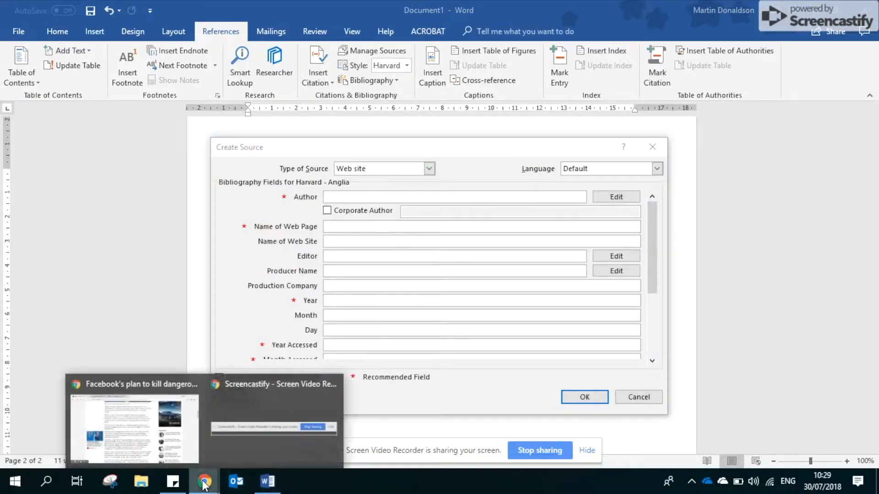
left_click(196, 437)
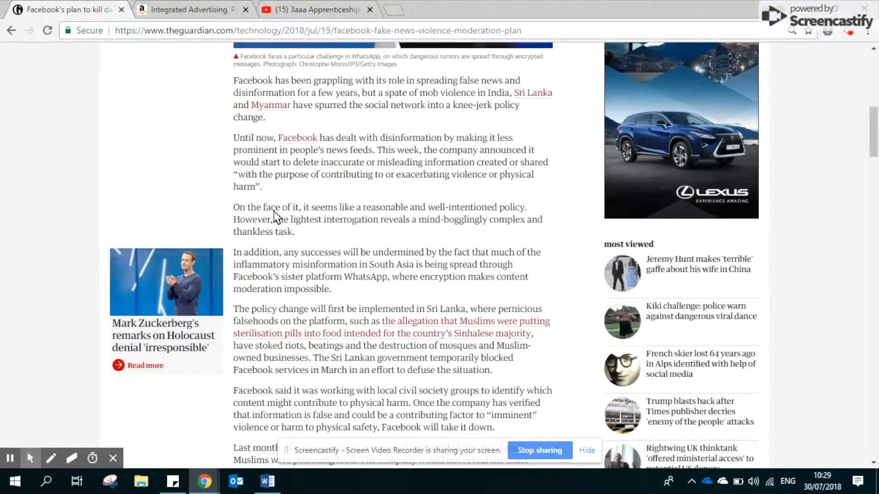
scroll(273, 210, "up", 7)
scroll(272, 210, "up", 3)
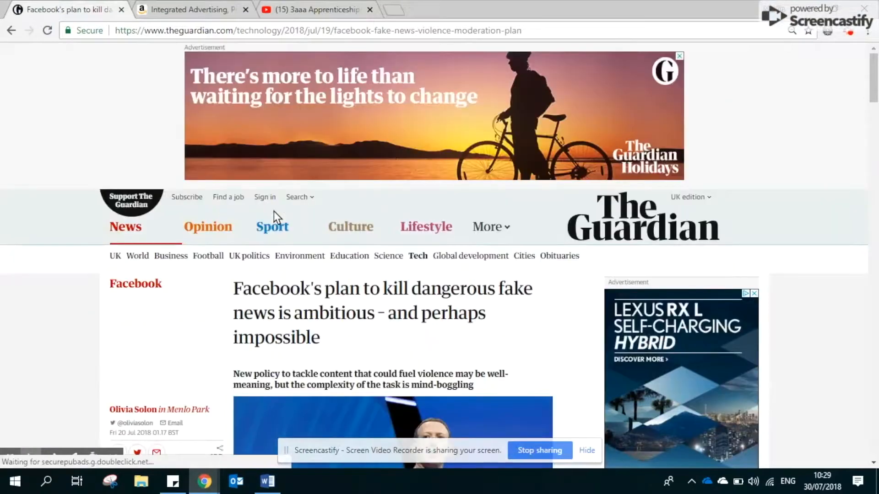
scroll(274, 212, "down", 1)
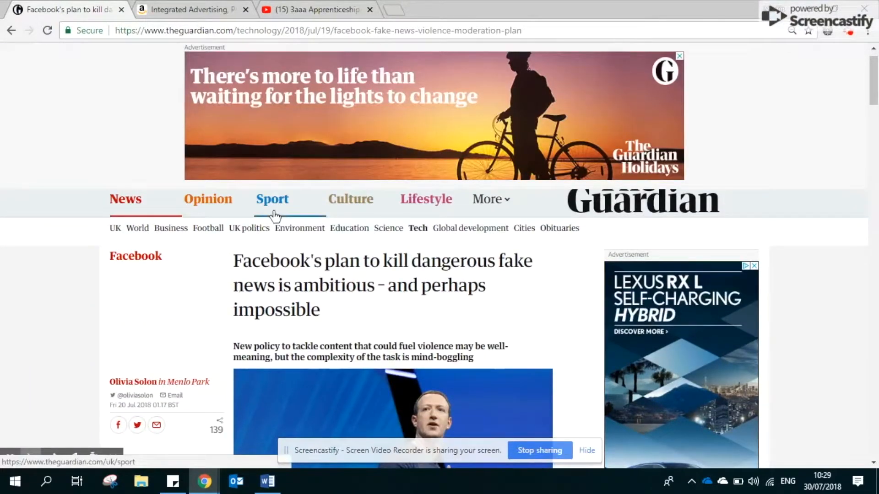
left_click(123, 382)
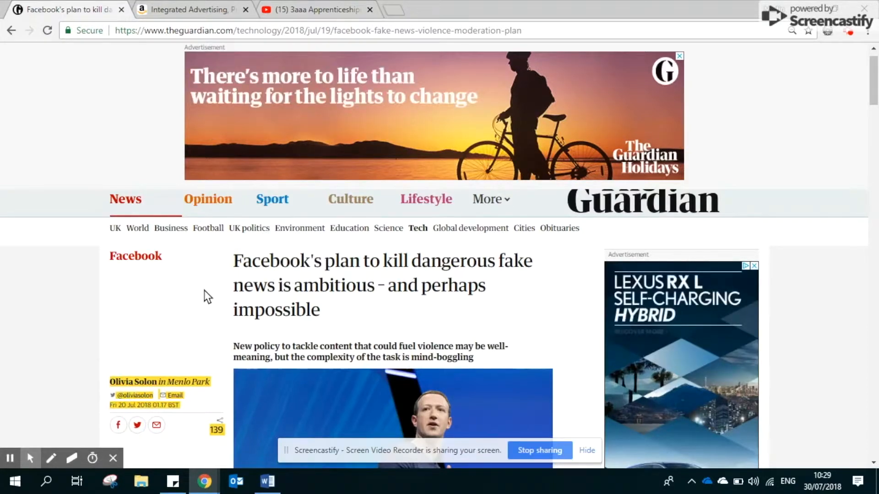
scroll(205, 296, "down", 1)
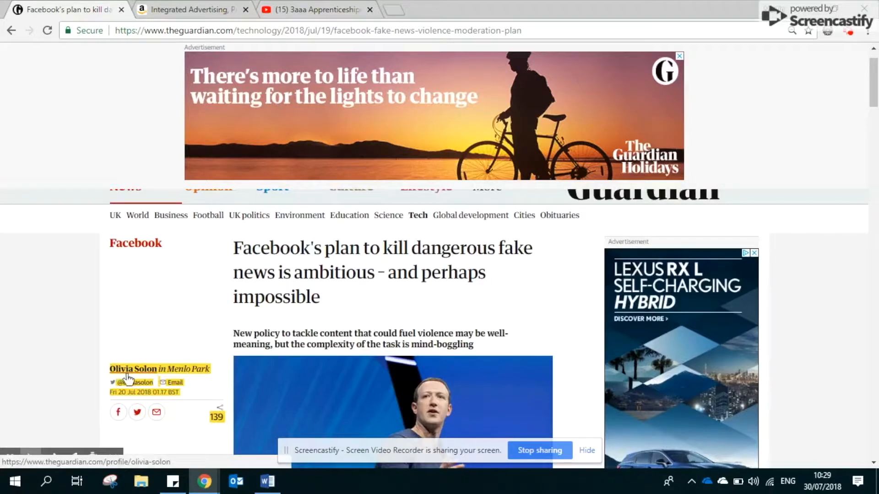
- Switch back to Word and enter the article author's full name as the source's Author
left_click(267, 481)
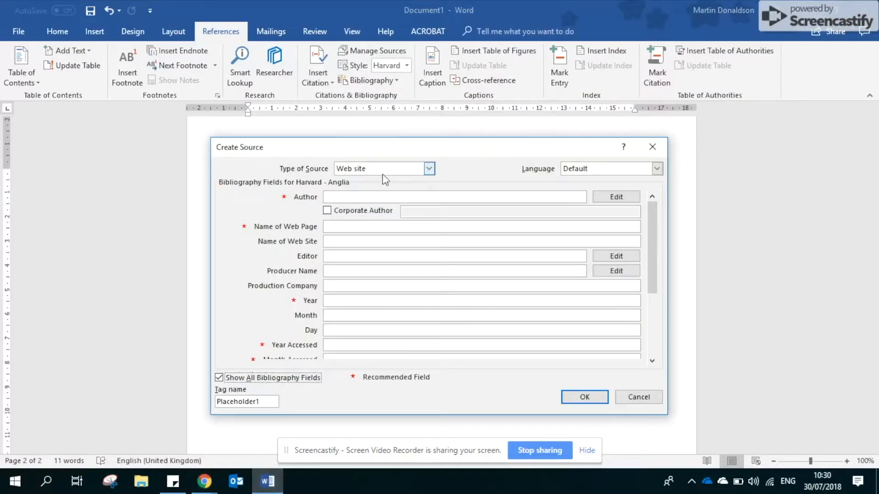
left_click(374, 196)
type("O")
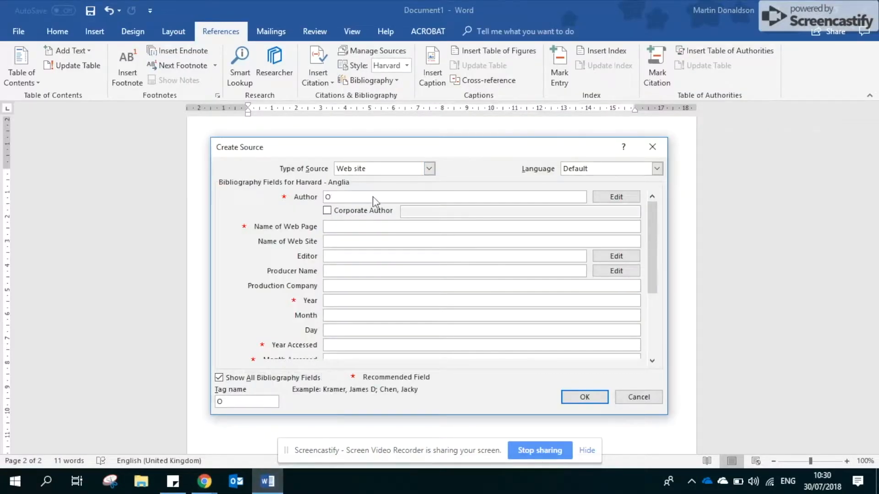
type("livia Solon")
- Copy the article's headline from the Guardian page in Chrome into the Word source's Name of Web Page
left_click(347, 226)
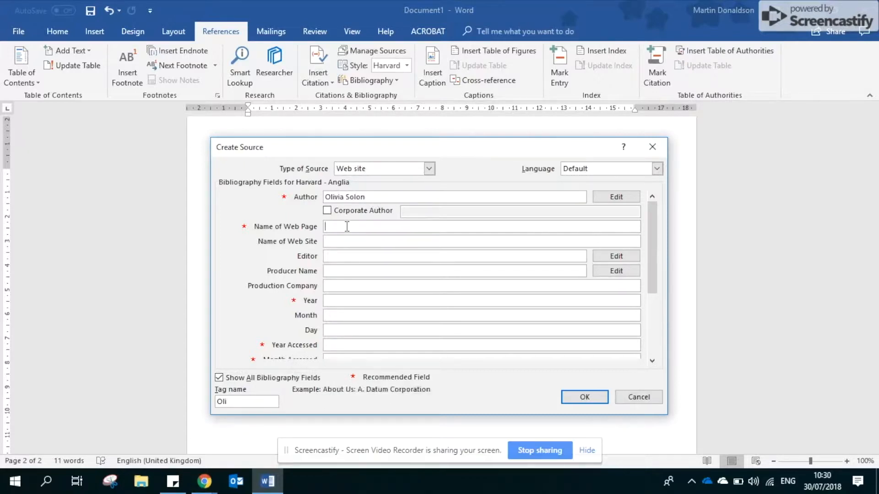
left_click(204, 481)
left_click(177, 456)
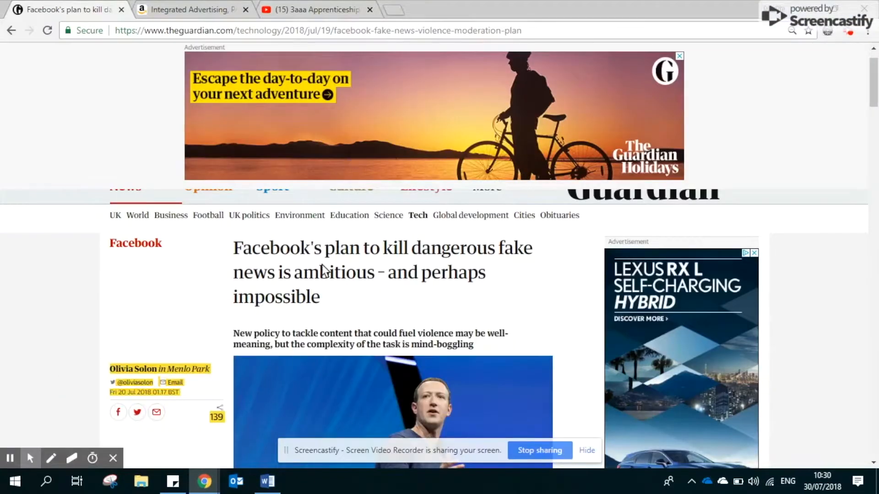
left_click_drag(235, 246, 326, 301)
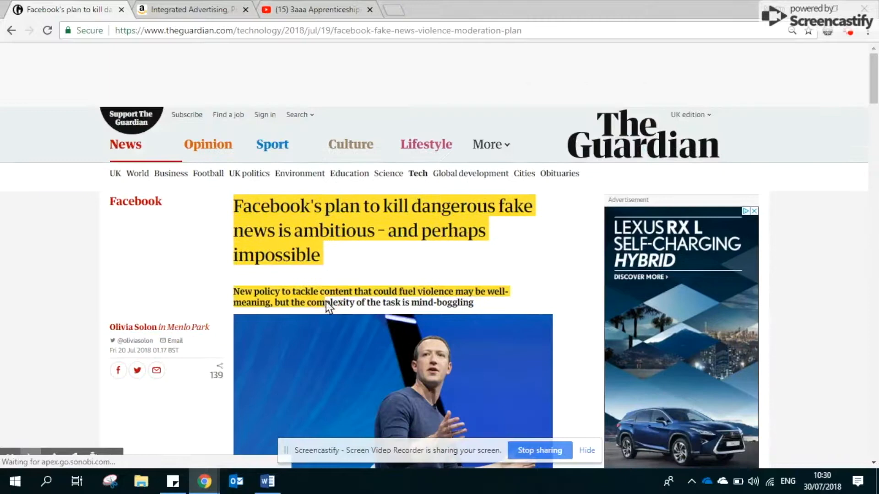
left_click(312, 249)
left_click_drag(321, 253, 236, 208)
key("ctrl+c")
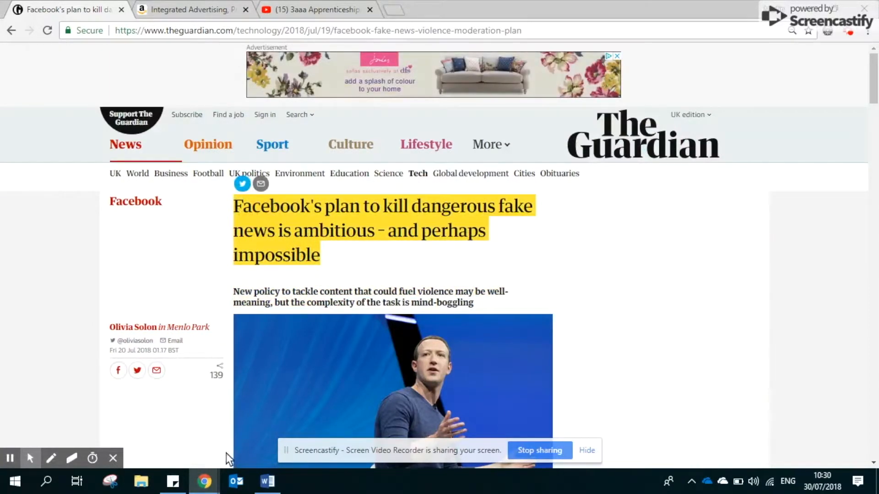
left_click(267, 481)
left_click(374, 225)
key("ctrl+v")
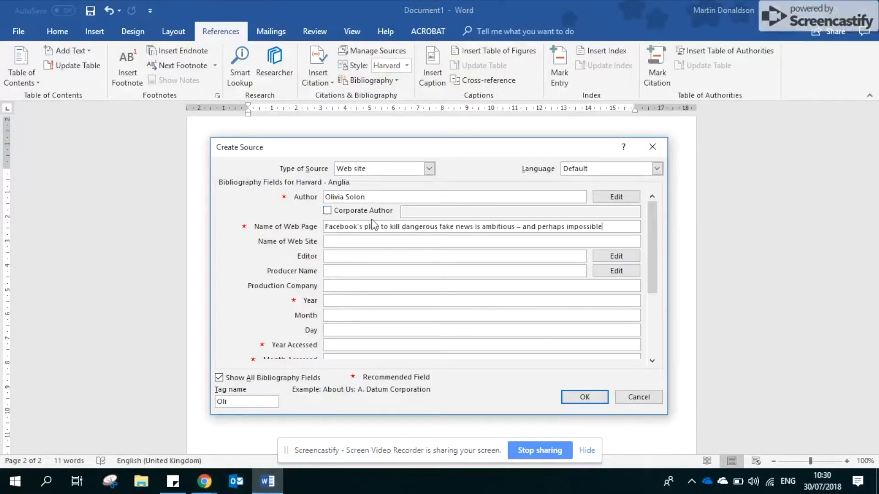
- Set the Name of Web Site to "The Guardian", leaving the editor, producer and production company blank
left_click(346, 243)
type("The Guardian")
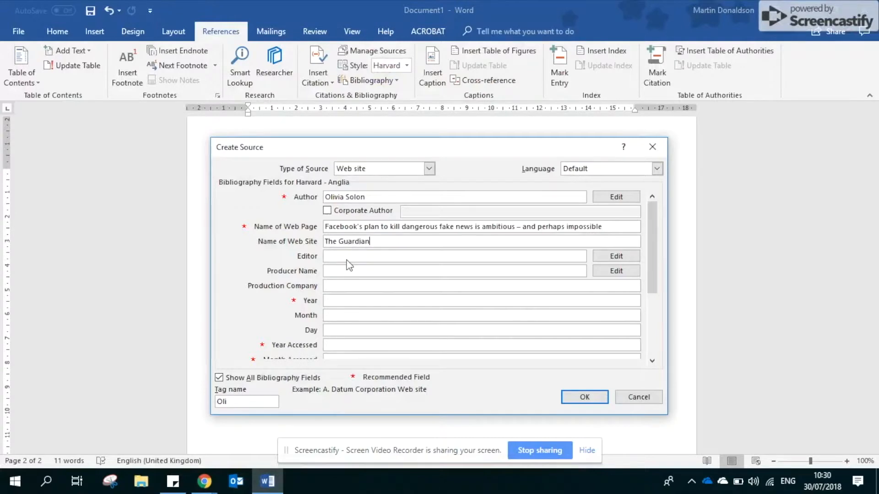
left_click(346, 260)
key("Tab")
key("Tab")
key("Tab")
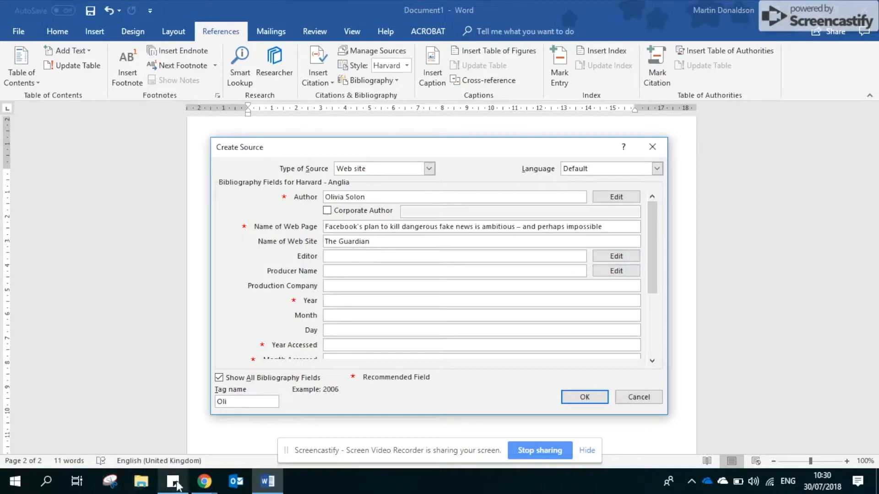
- Check the publication date on the Guardian page in Chrome and enter it in the Word source as year 2018, month July, day 20
mouse_move(204, 481)
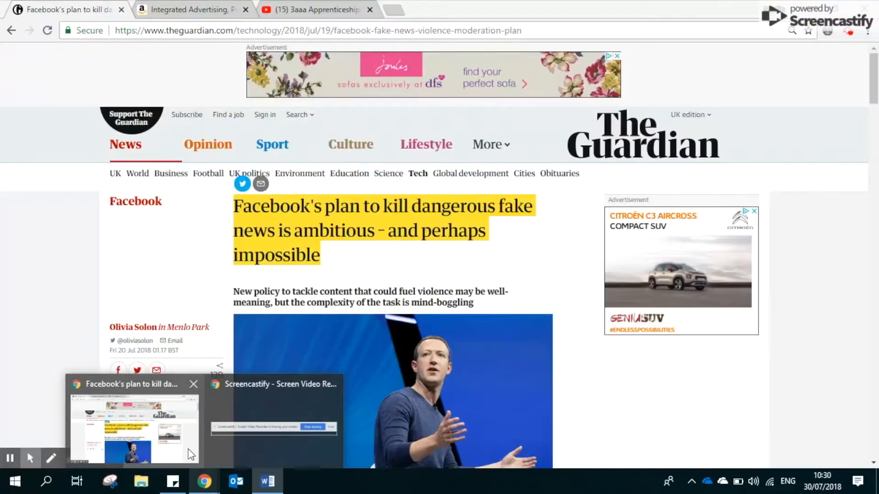
left_click(191, 455)
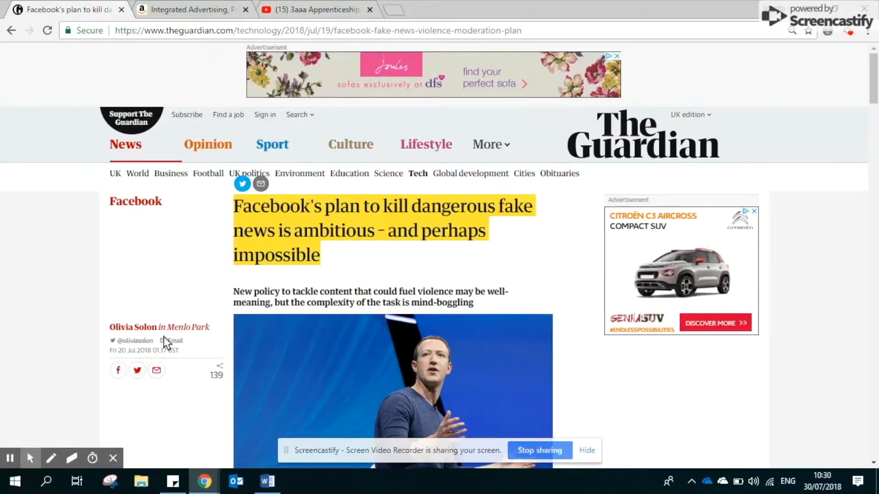
left_click(264, 491)
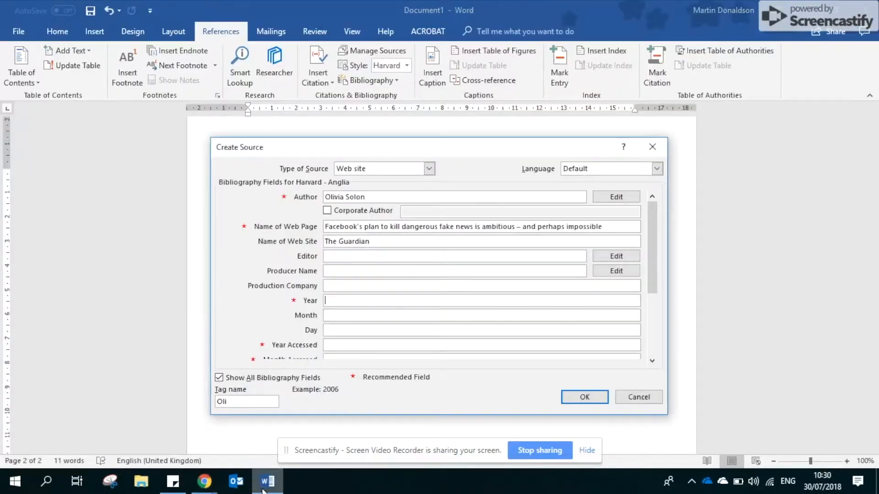
type("2018")
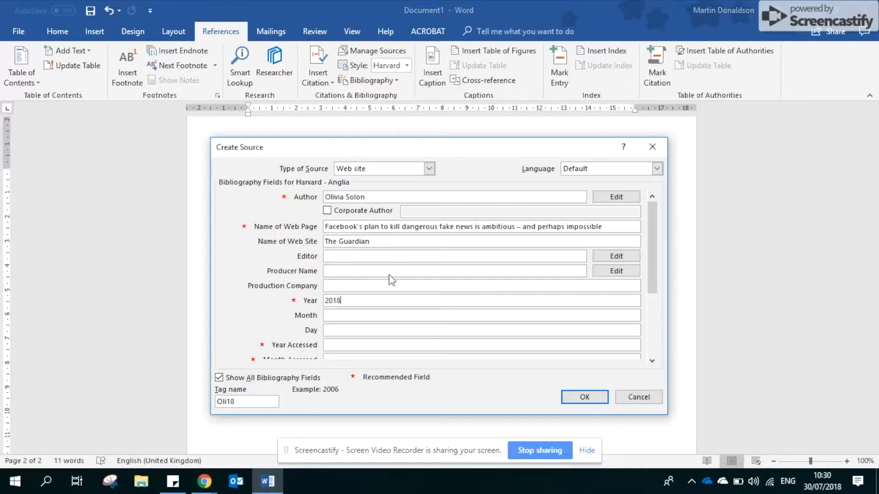
key("Tab")
key("Tab")
type("2")
scroll(392, 279, "down", 3)
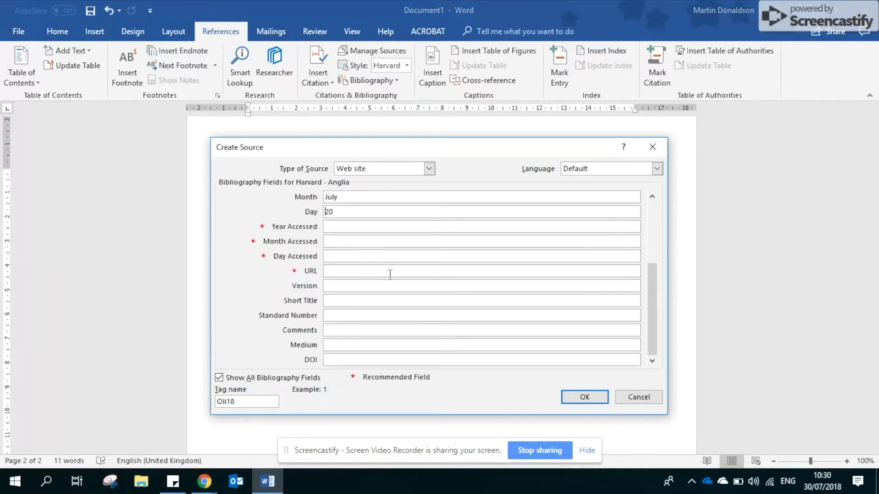
type("0")
- Set the source's access date to year 2018, month July, day 30
left_click(391, 228)
left_click(388, 239)
type("July")
key("Tab")
- Copy the Guardian article's web address from Chrome into the source's URL in Word and insert the finished citation
mouse_move(210, 484)
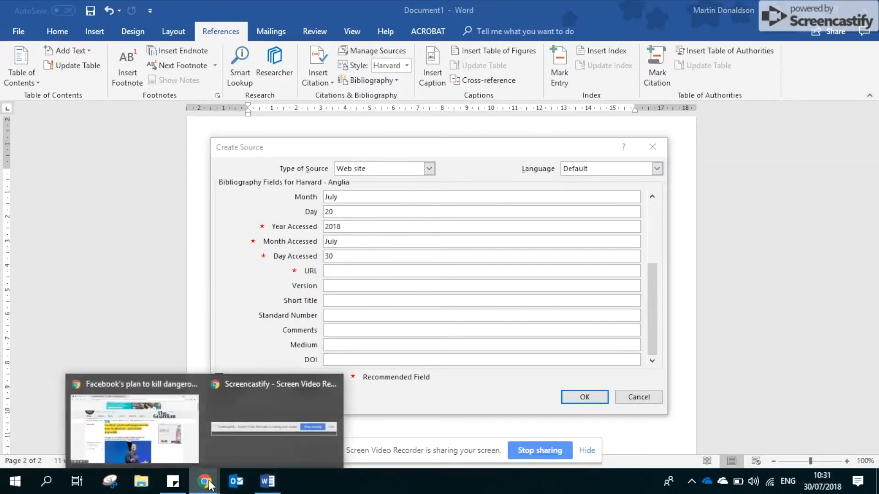
left_click(137, 426)
left_click(266, 31)
key("ctrl+c")
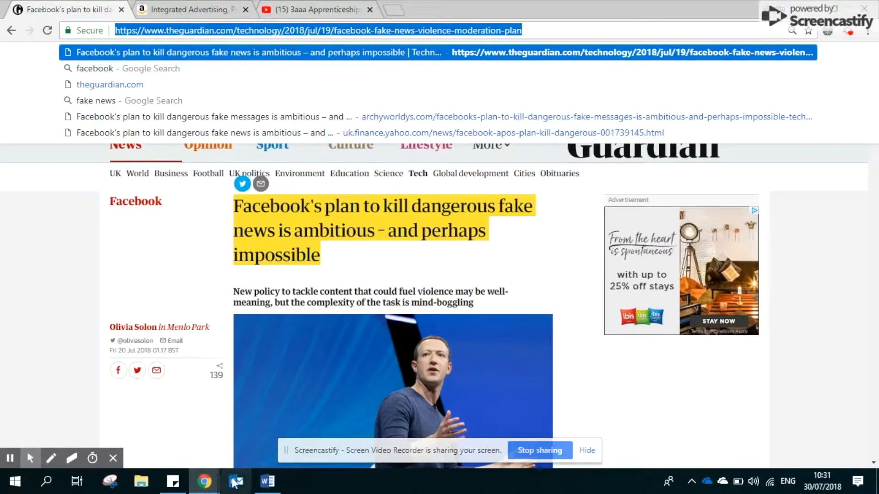
left_click(259, 486)
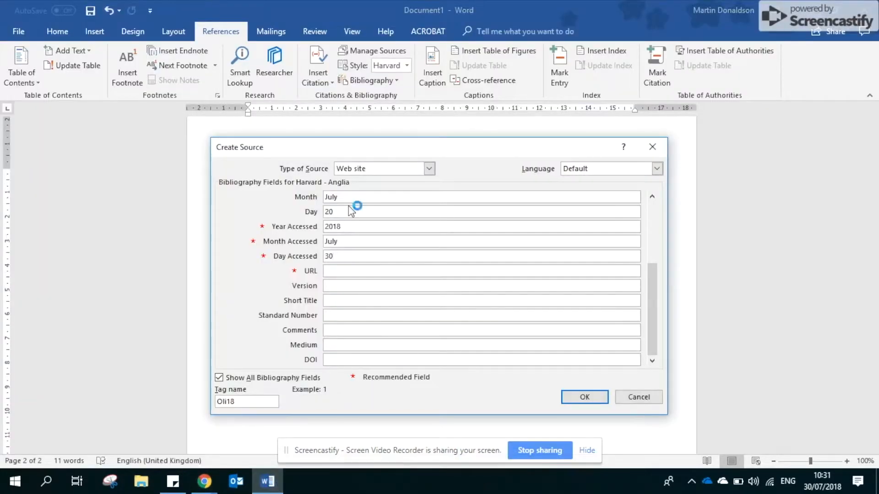
left_click(339, 272)
key("ctrl+v")
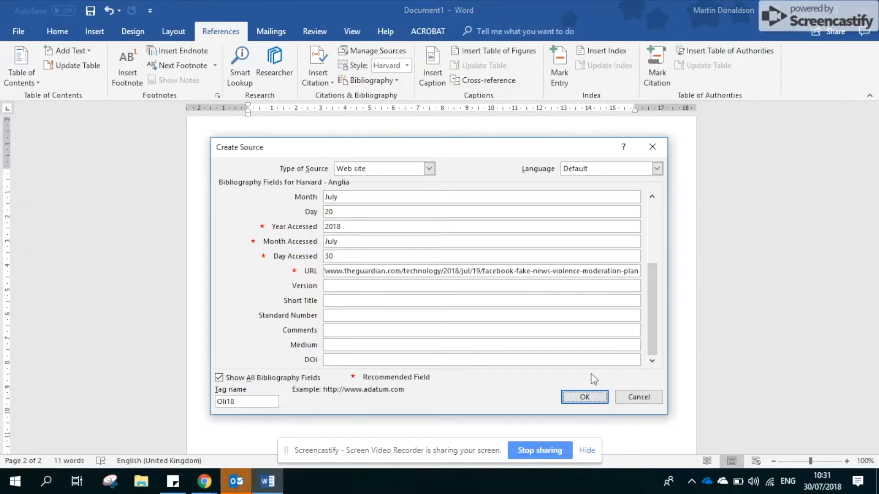
left_click(586, 397)
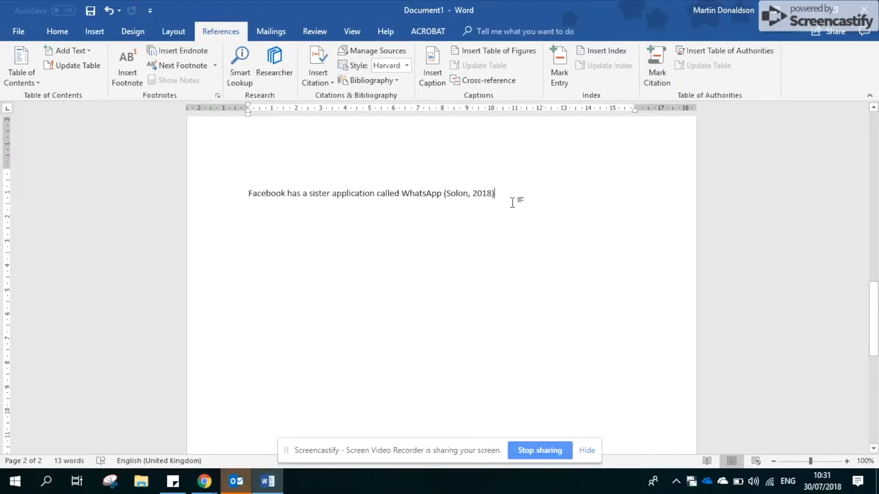
- Start a new paragraph below the WhatsApp sentence and bring up the Amazon page for Integrated Advertising, Promotion and Marketing Communications in Chrome
key("Return")
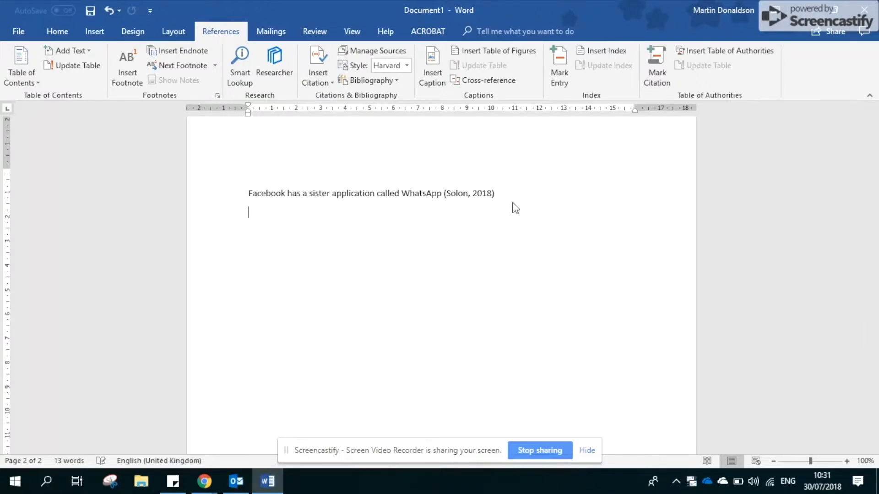
mouse_move(201, 485)
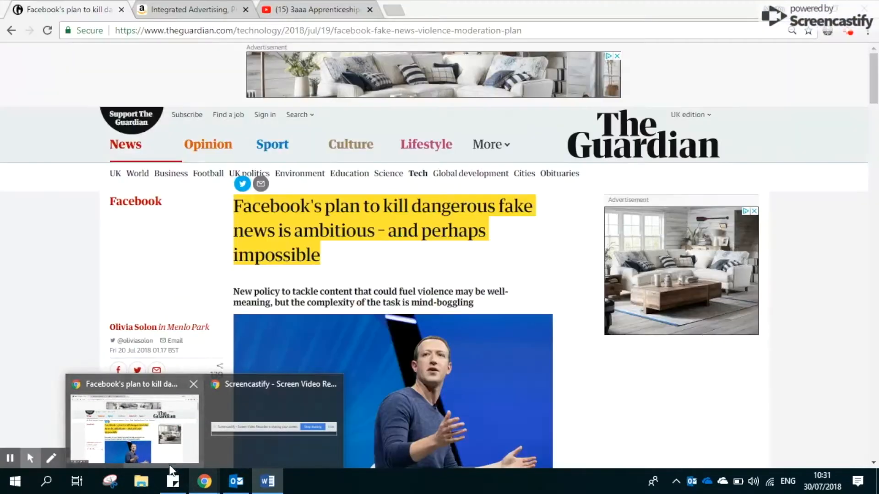
left_click(132, 426)
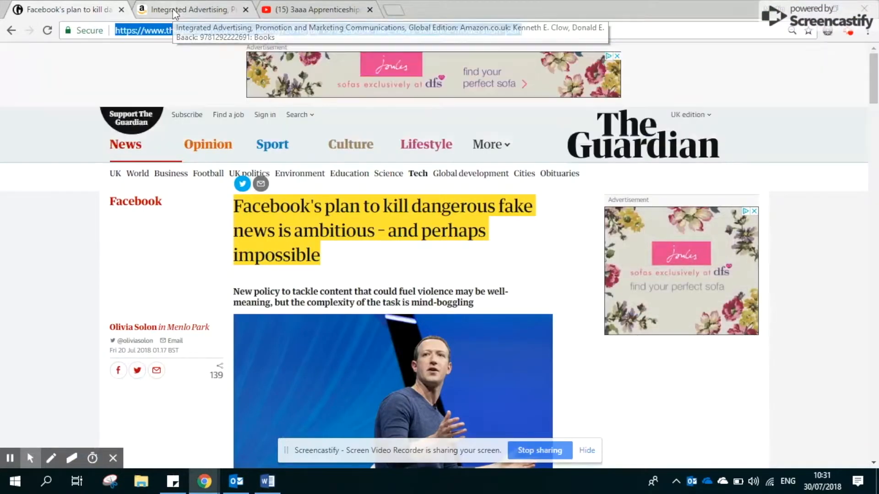
left_click(173, 11)
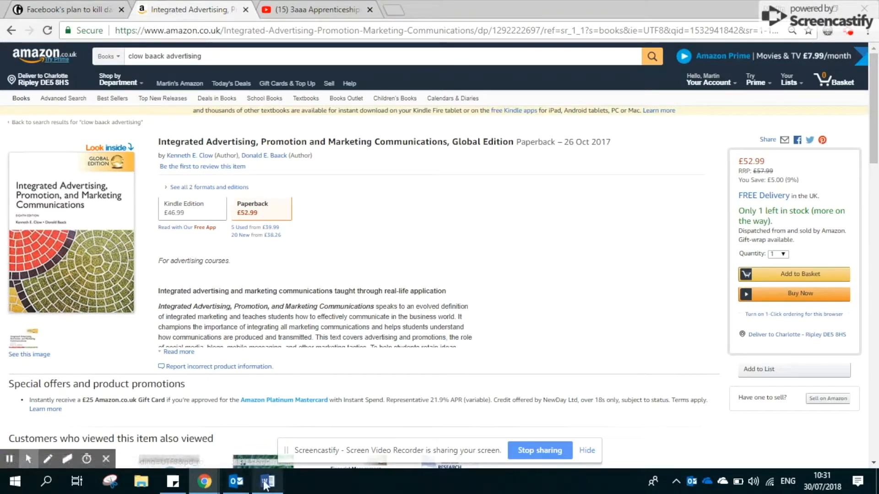
- Switch back to Word and write 'Advertising is a very important part of marketing' in single quotation marks on the new line
mouse_move(267, 481)
left_click(265, 460)
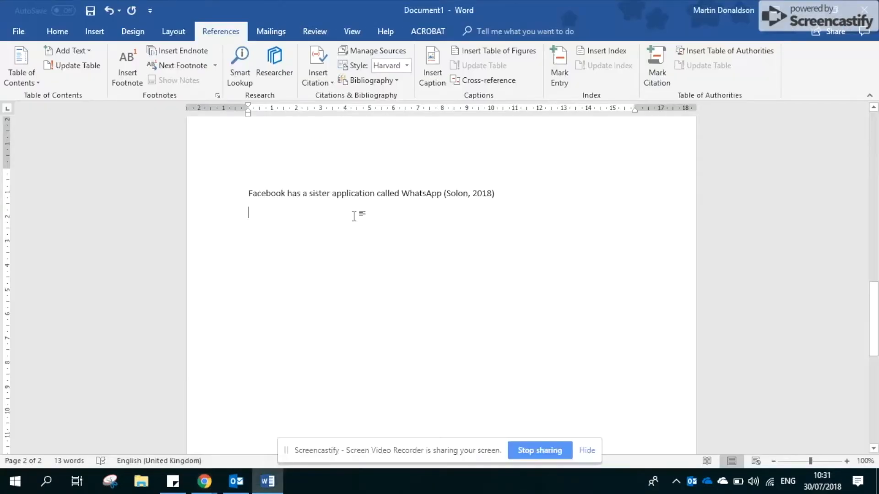
type("Advertising ")
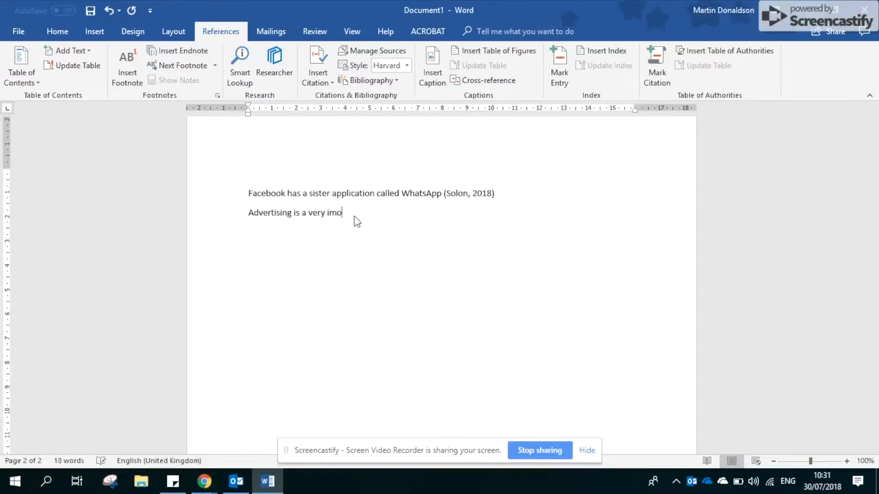
type("is a very important part of marketing")
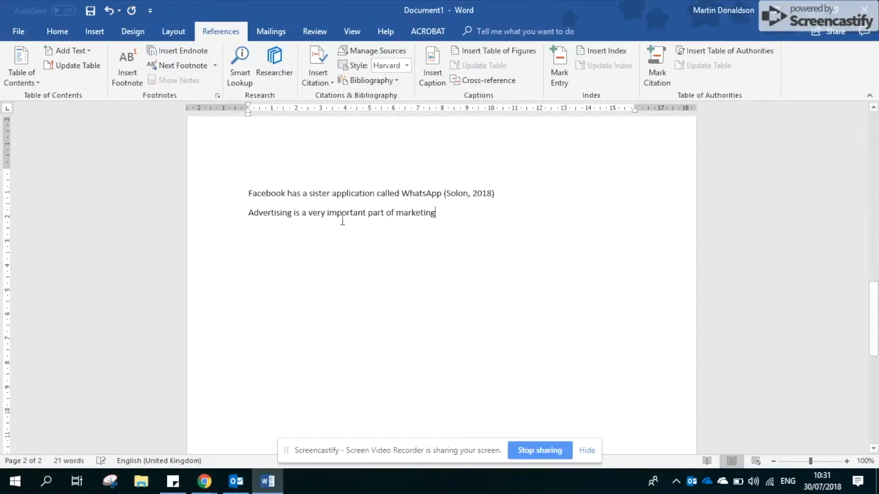
left_click(244, 215)
type("'")
left_click(443, 214)
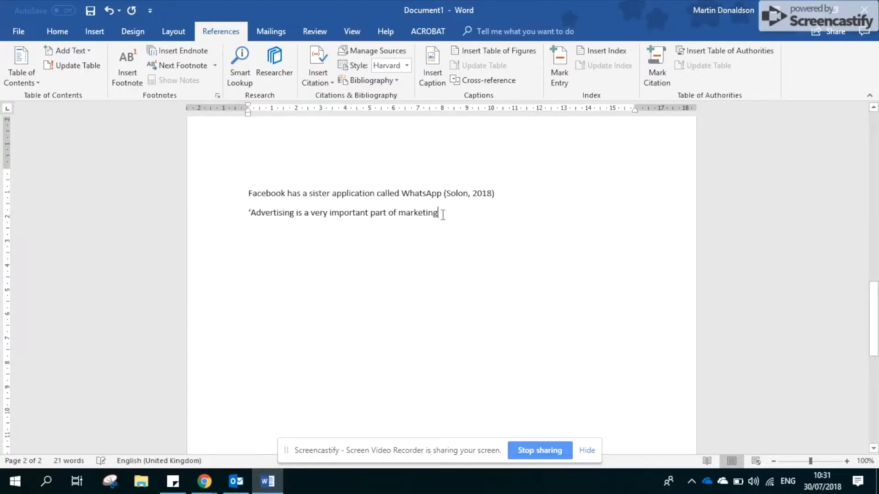
type("'")
- Start a new citation source after the advertising quote, set its type to Book and show all bibliography fields
left_click(324, 83)
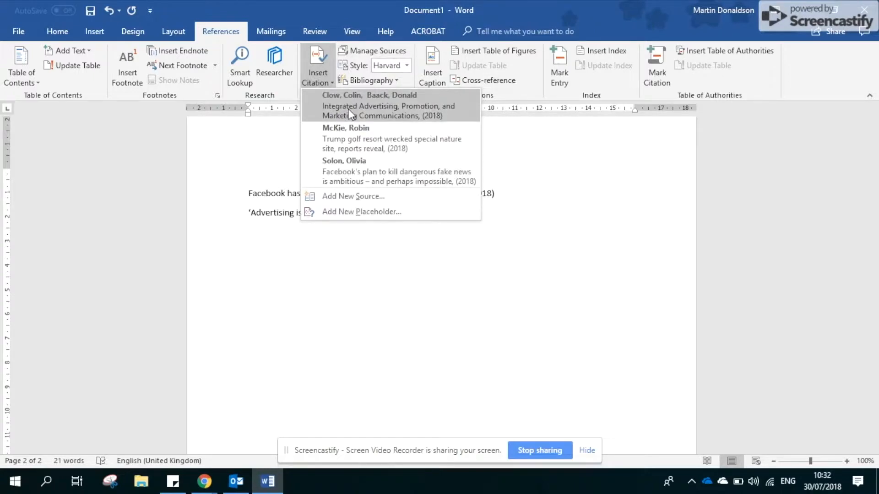
left_click(349, 198)
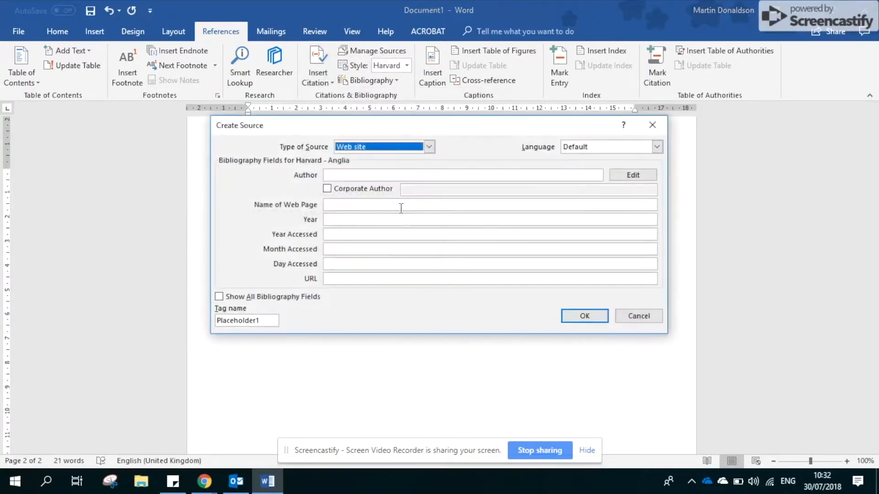
left_click(429, 147)
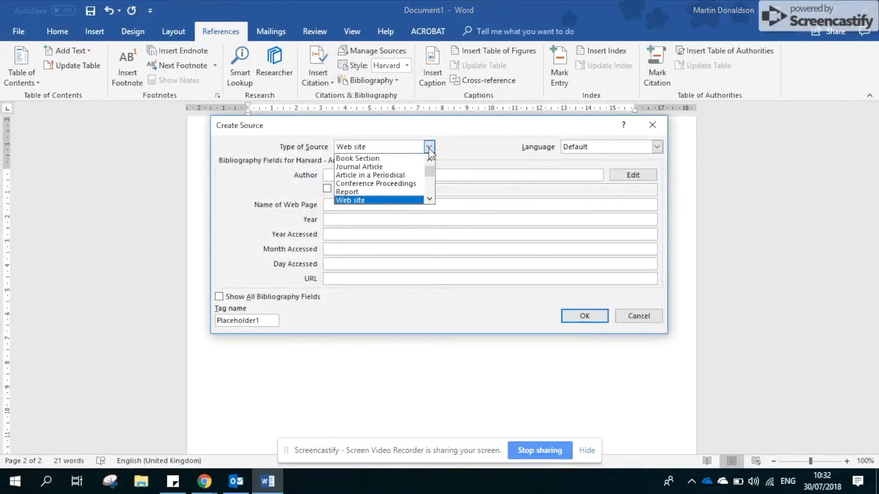
left_click(429, 159)
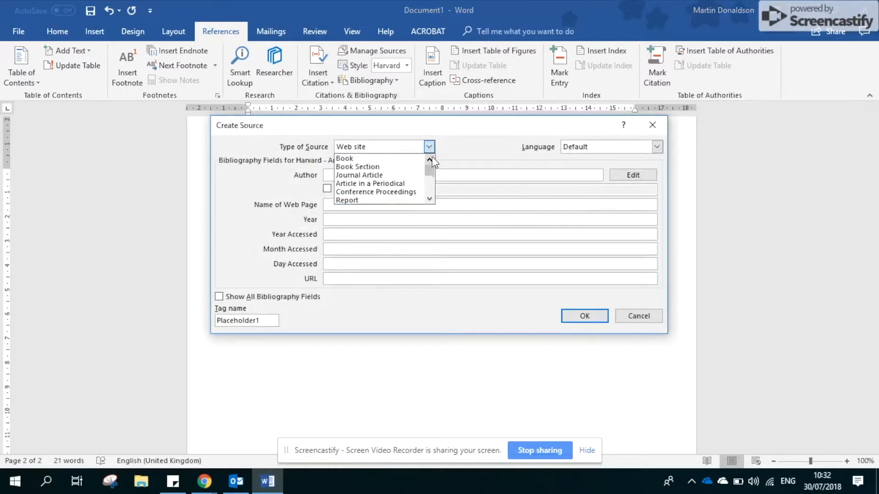
left_click(384, 159)
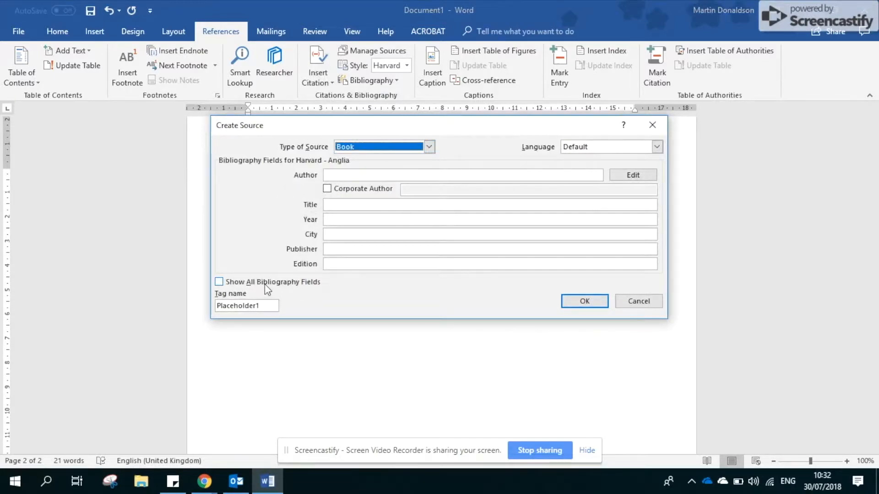
left_click(265, 284)
scroll(364, 292, "down", 4)
scroll(364, 292, "up", 4)
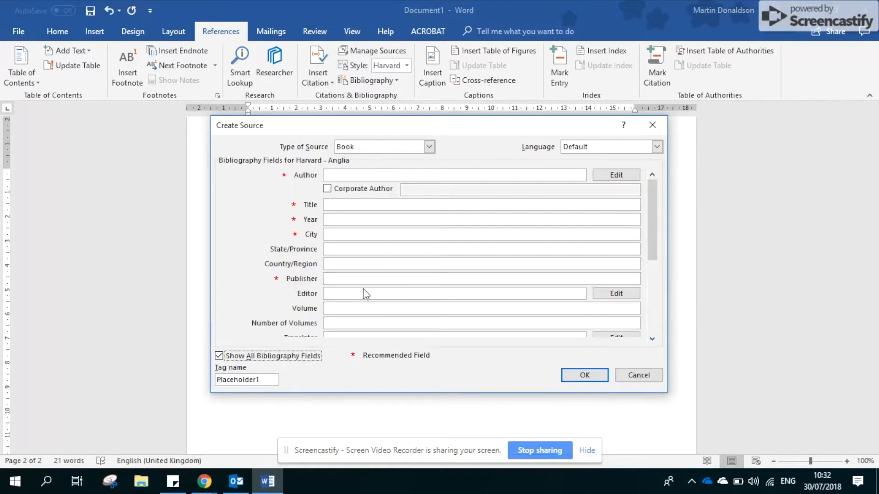
- Check the textbook's authors on its Amazon page in Chrome and add the first author's last and first name to the source in Word
left_click(367, 175)
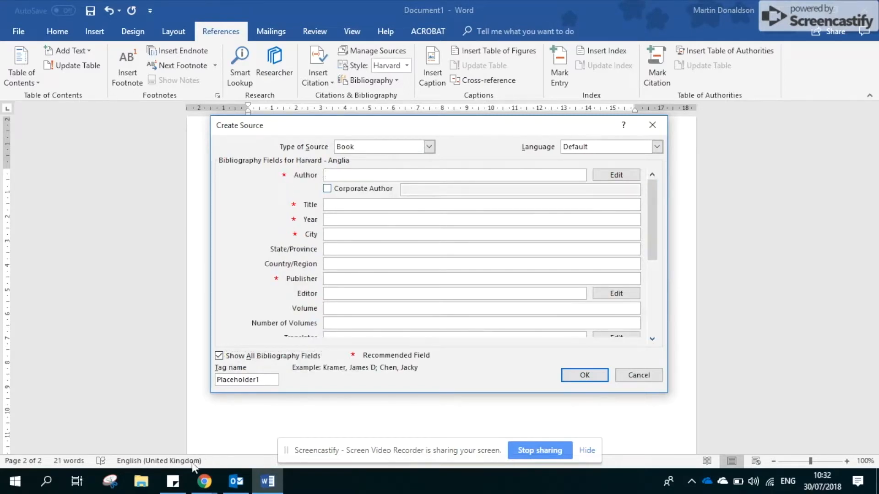
left_click(204, 481)
left_click(139, 425)
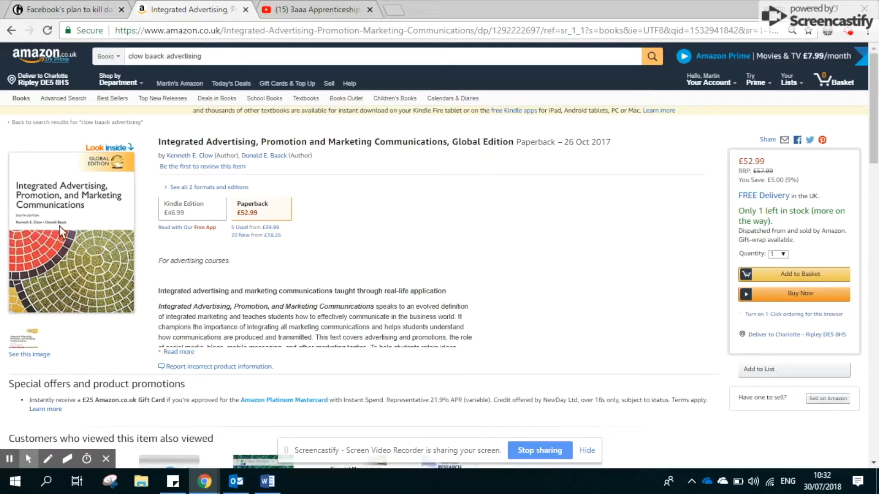
left_click(268, 480)
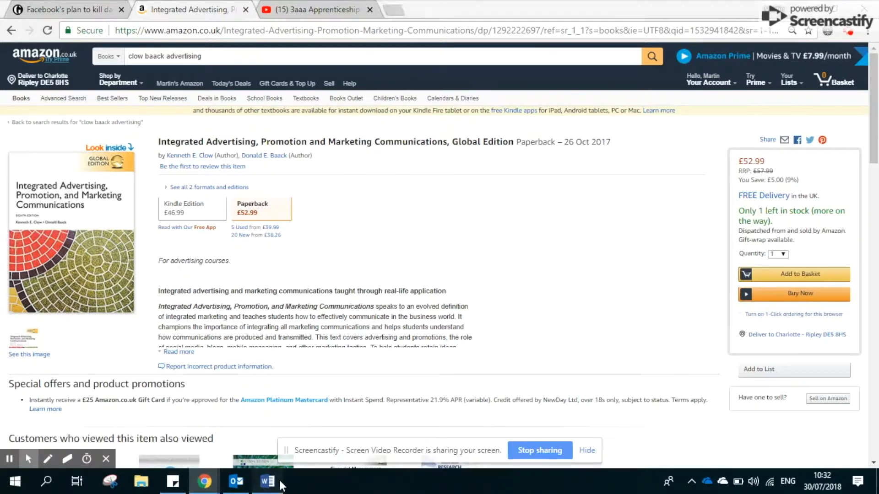
left_click(616, 175)
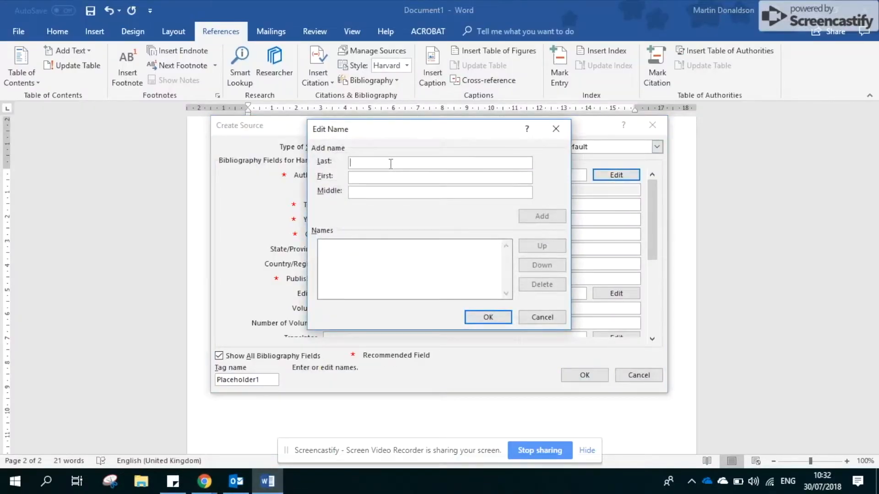
type("Clow")
key("Tab")
type("Kenn")
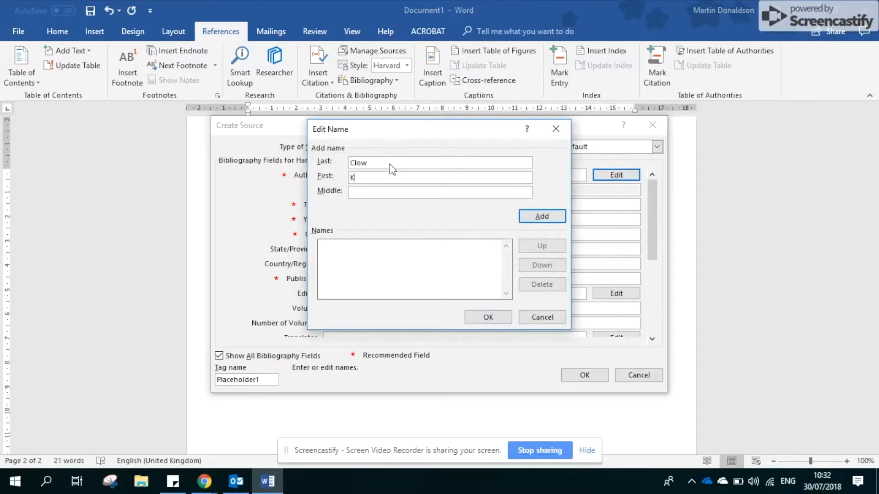
left_click(534, 221)
- Add the second author's last and first name and confirm the source's author list
type("Baack")
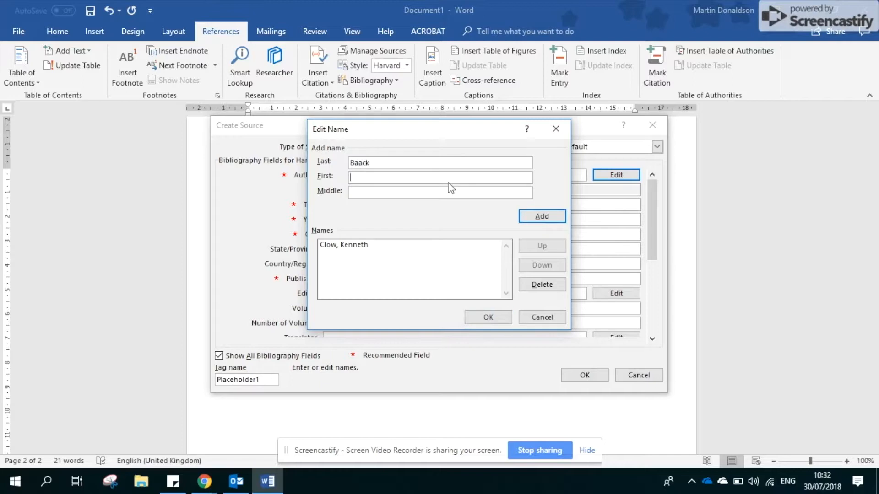
type(", Donald")
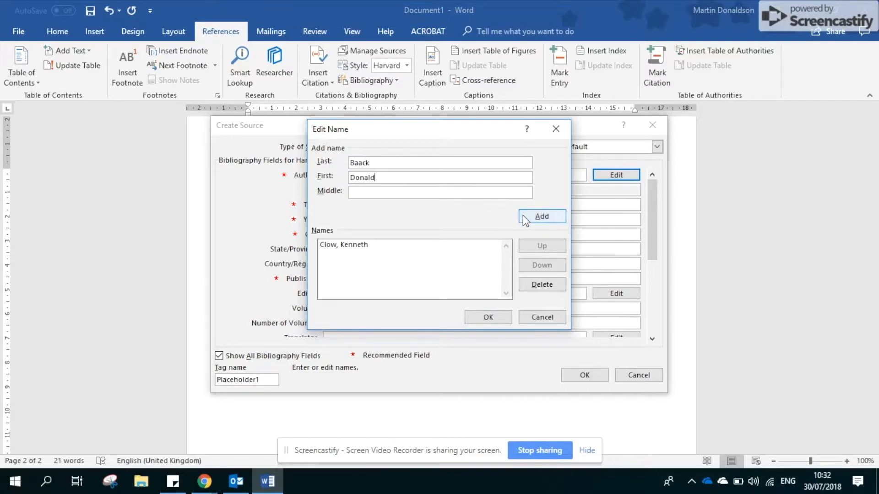
left_click(525, 219)
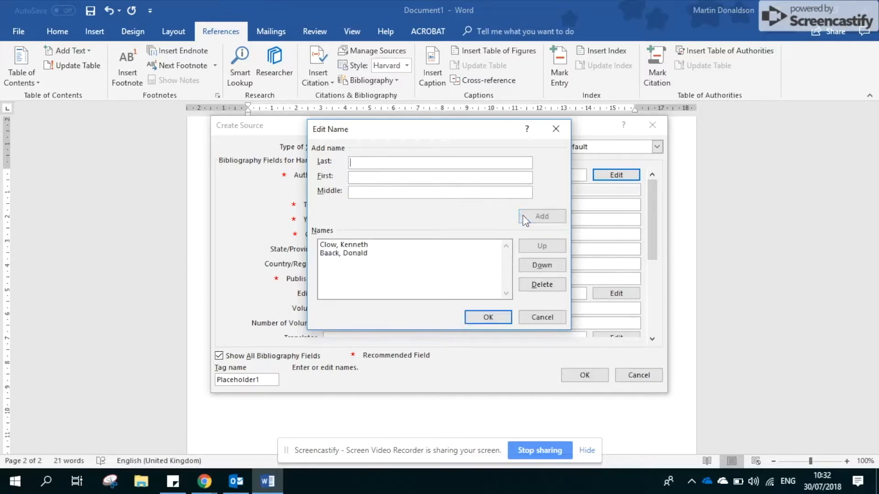
left_click(487, 319)
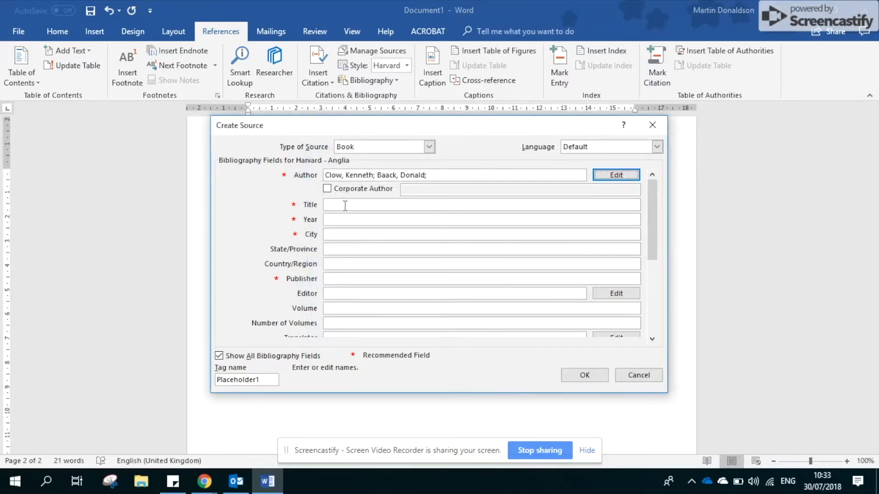
- Copy 'Integrated Advertising, Promotion and Marketing Communications, Global Edition' from the Amazon page in Chrome into the source's Title in Word
mouse_move(204, 481)
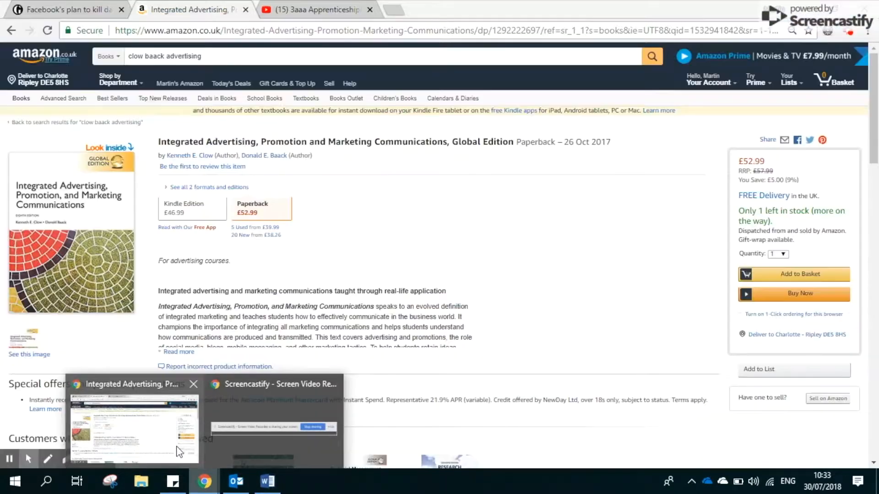
left_click(179, 451)
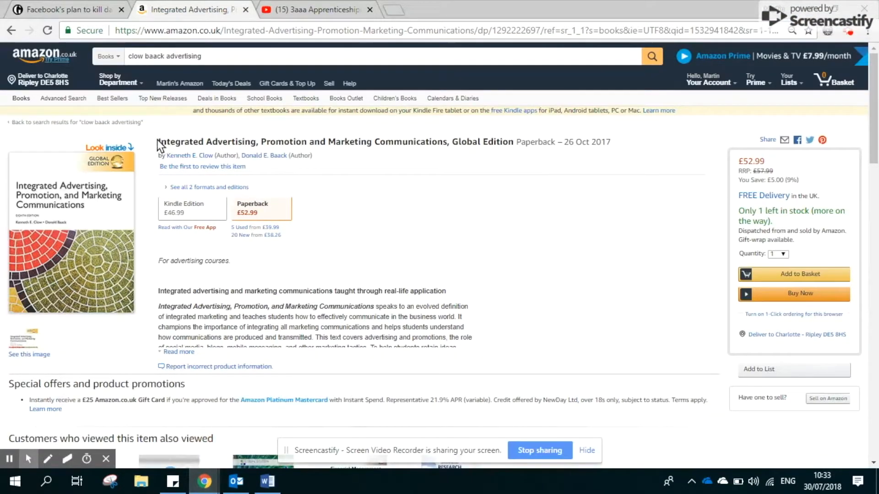
left_click(213, 129)
left_click_drag(213, 128, 158, 142)
key("ctrl+c")
left_click(517, 145)
left_click(268, 481)
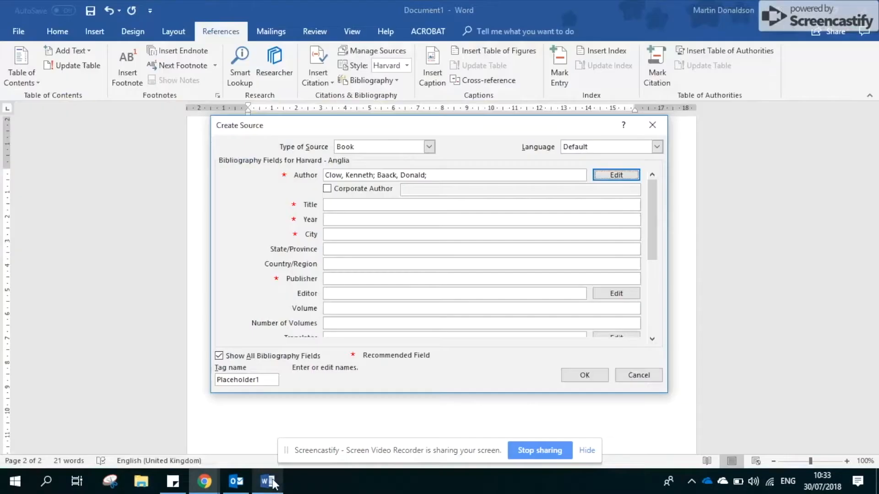
left_click(359, 204)
key("ctrl+v")
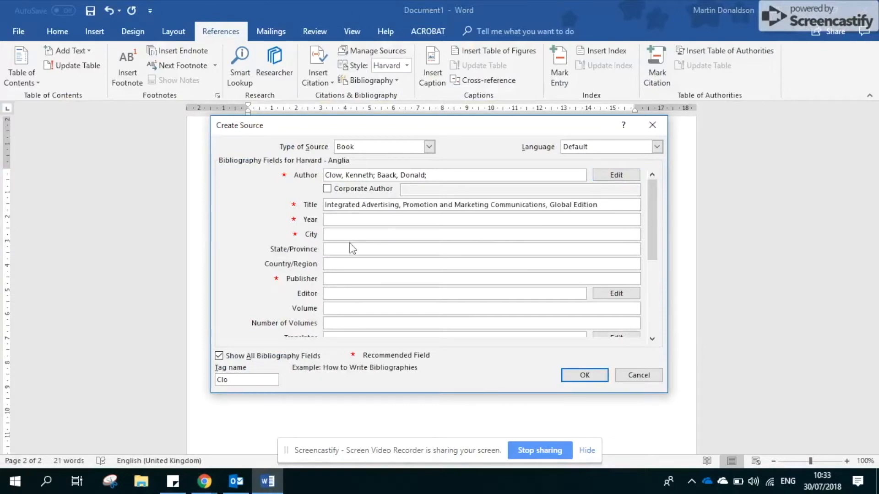
- Set the source's year to 2018, check the product details on the Amazon page in Chrome, and enter Harlow as the city in Word
left_click(337, 221)
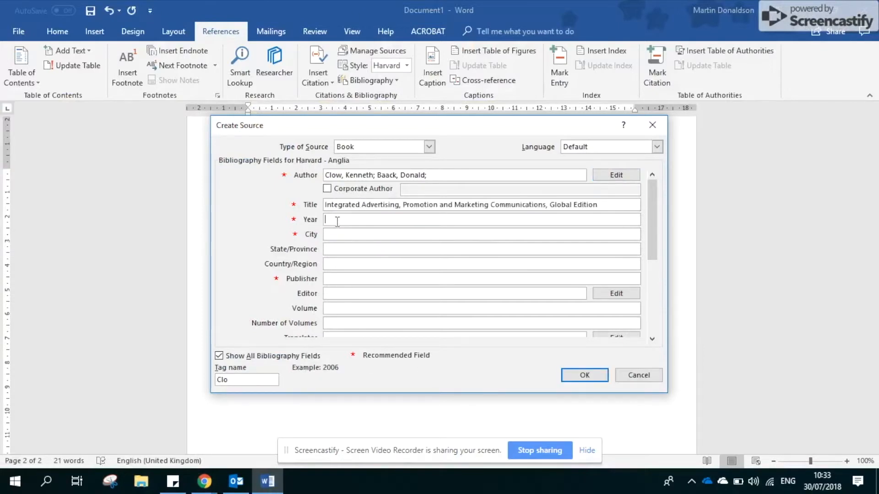
type("2018")
key("Tab")
mouse_move(188, 465)
left_click(170, 427)
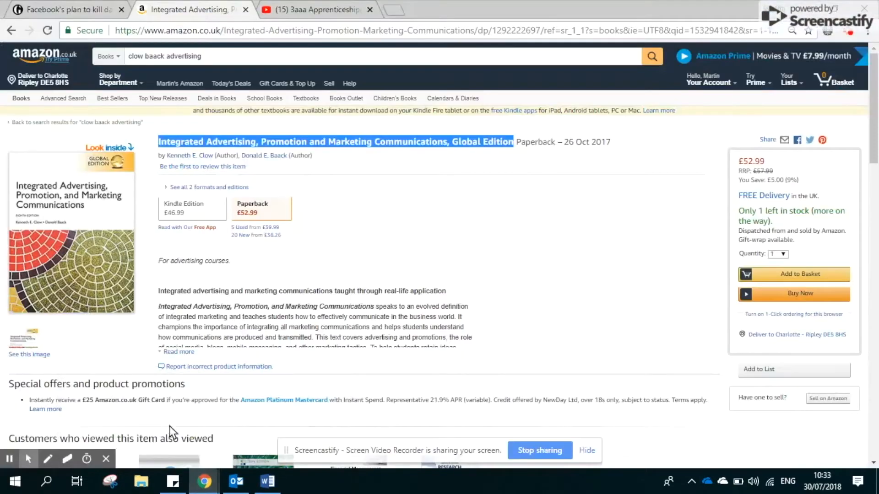
scroll(378, 304, "down", 3)
scroll(377, 304, "down", 7)
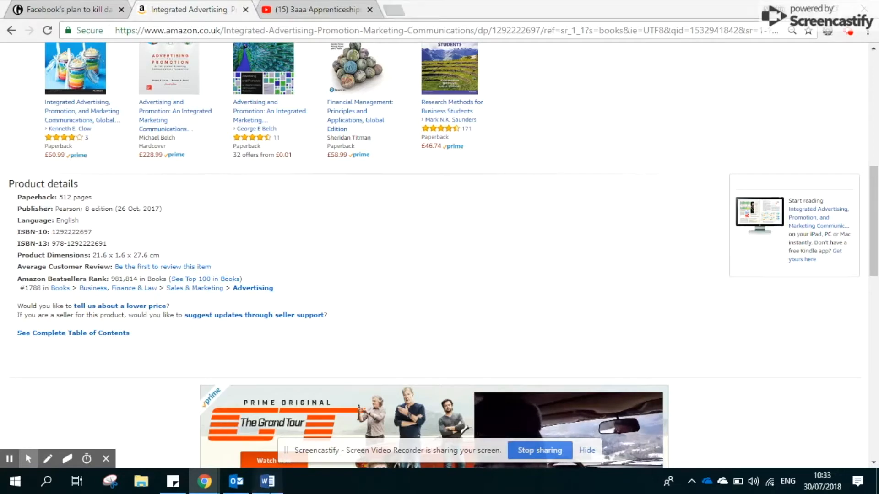
left_click(267, 481)
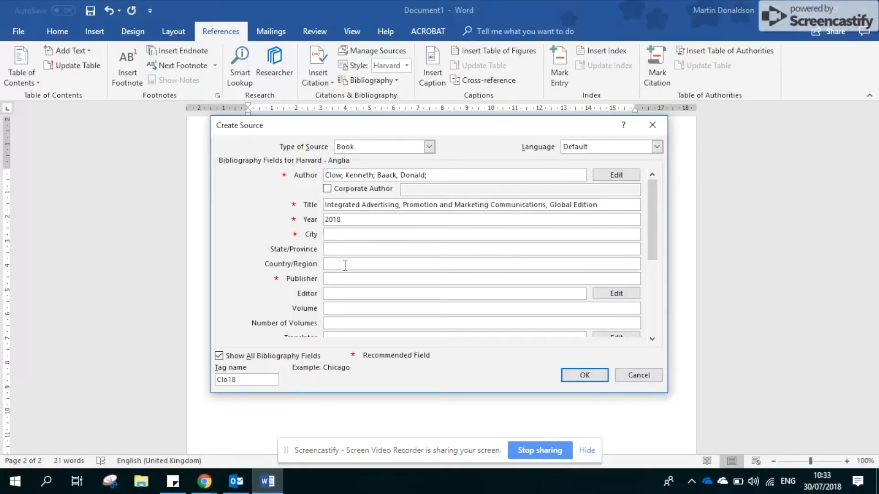
type("arlow")
key("Tab")
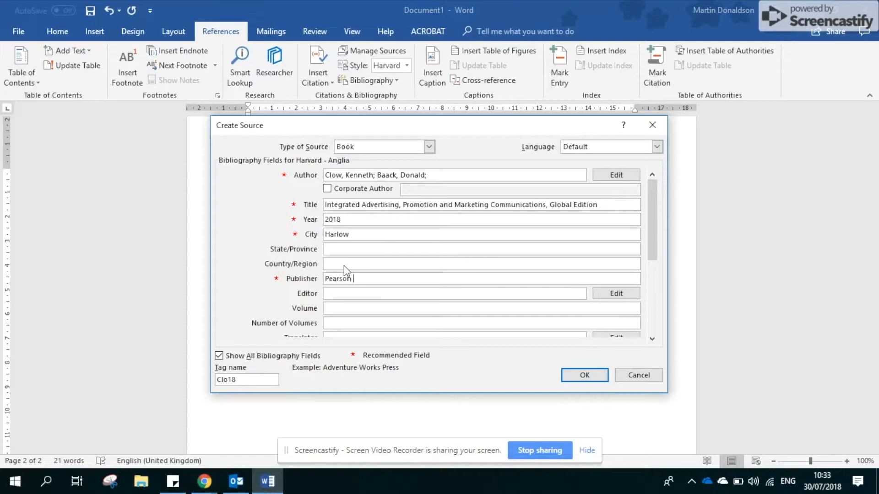
- Enter Pearson Education as the book's publisher and 8 as its edition
type("Pearson Education")
left_click_drag(652, 234, 650, 269)
left_click(350, 324)
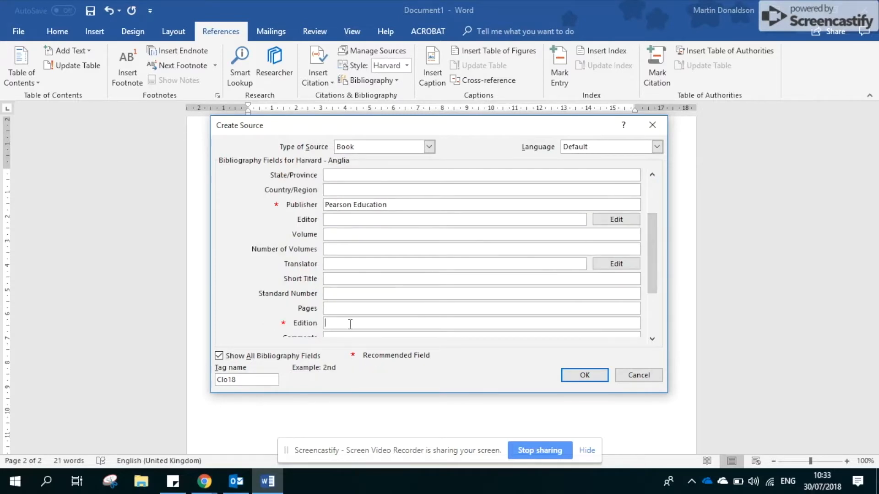
type("3")
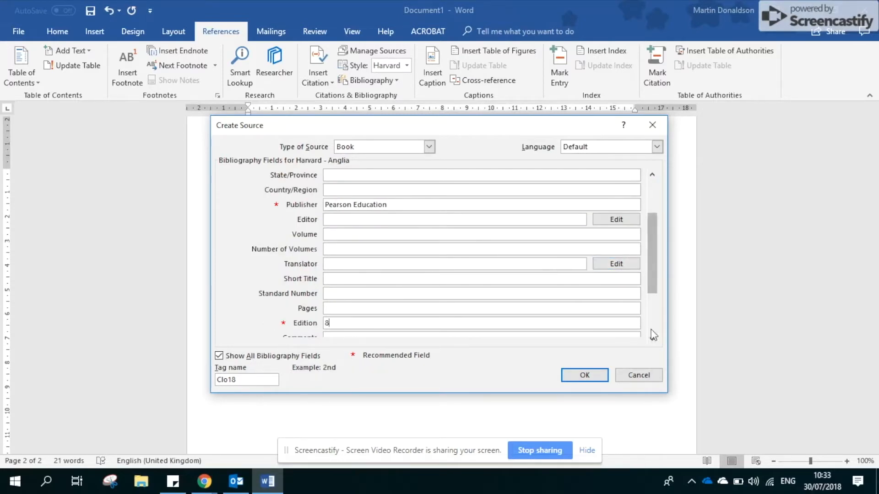
left_click(652, 339)
left_click(653, 339)
left_click(652, 339)
left_click(652, 339)
left_click(653, 339)
left_click(653, 339)
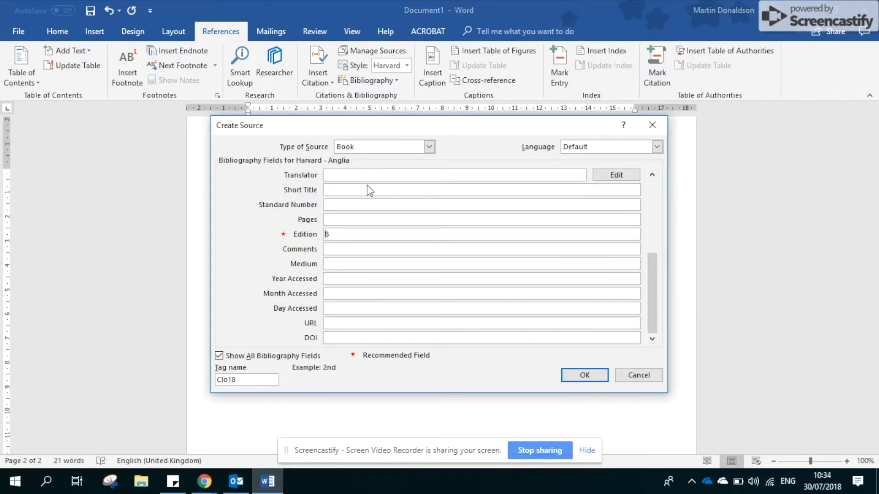
- Try to save the book source, and hide the additional bibliography fields
left_click(598, 375)
left_click(447, 276)
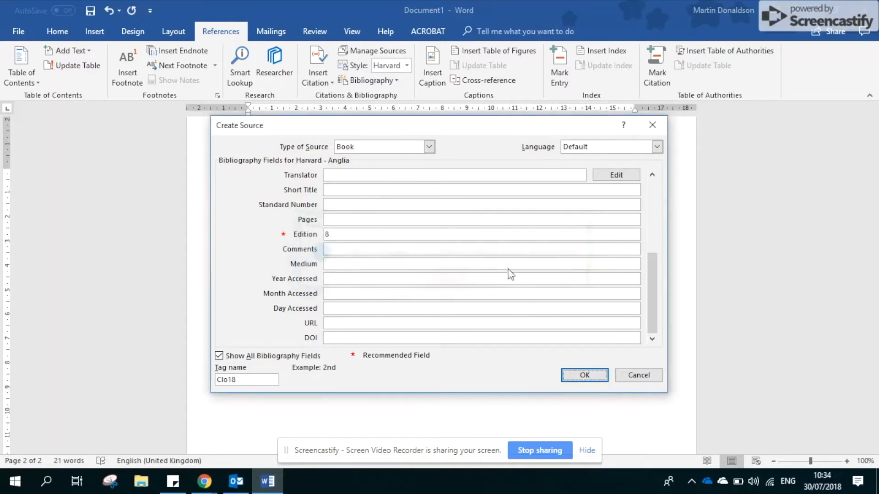
left_click(219, 356)
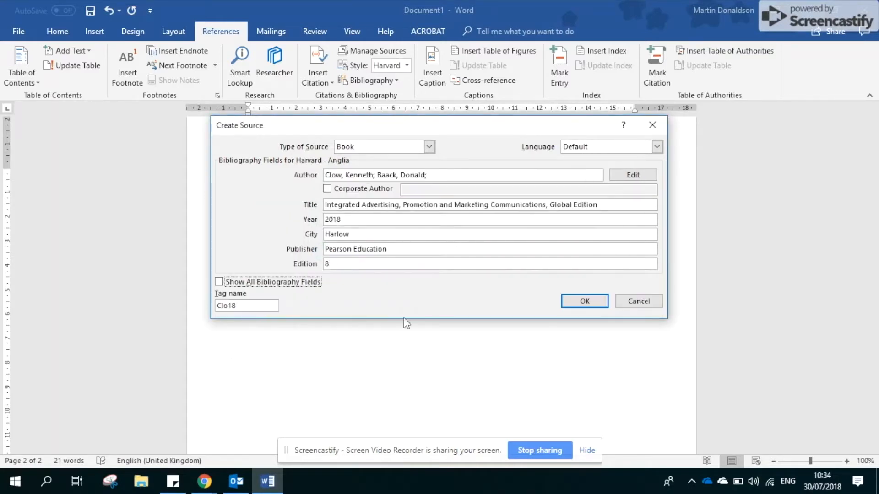
- Change the book source's tag name to Clo1811 and insert its citation after the advertising quote
left_click(572, 304)
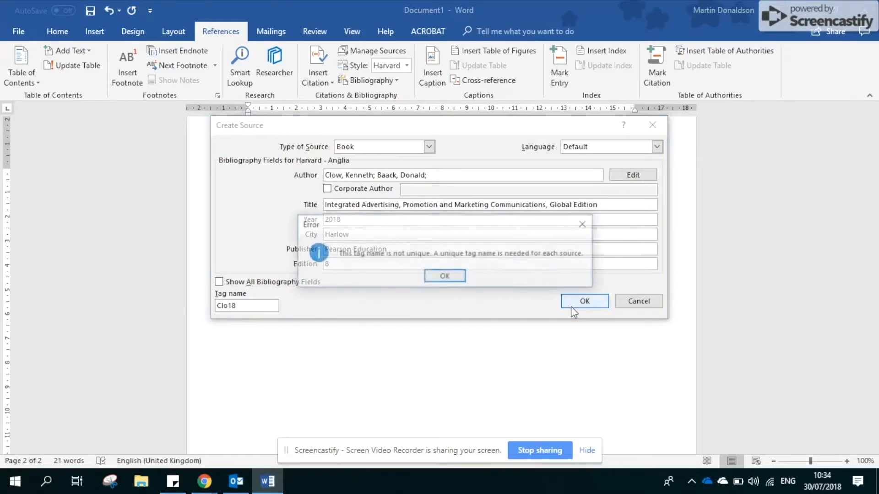
left_click(455, 277)
left_click_drag(257, 305, 201, 309)
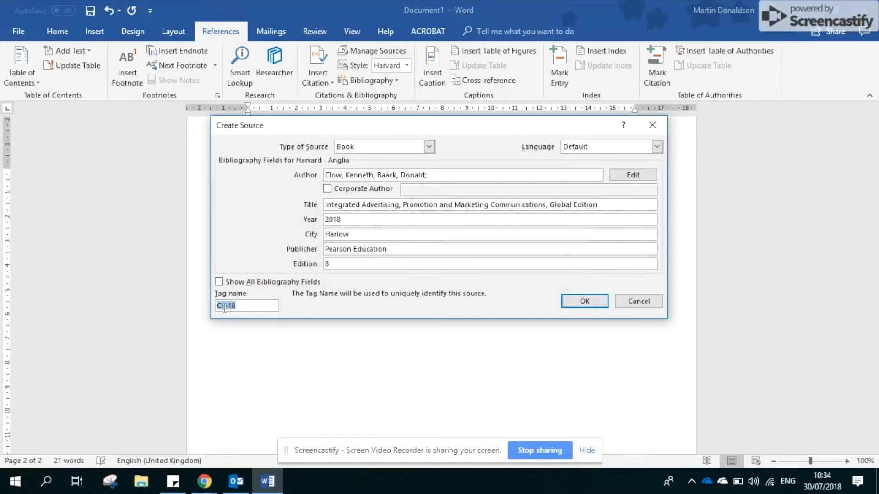
left_click(253, 310)
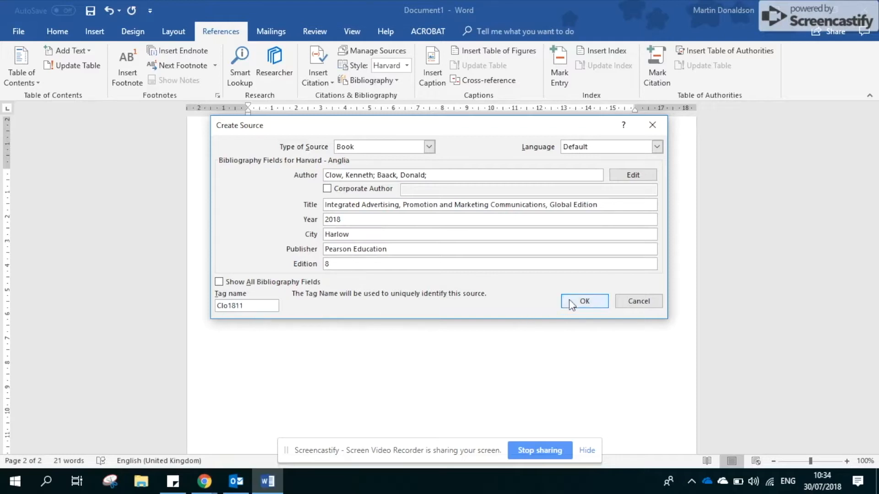
left_click(582, 301)
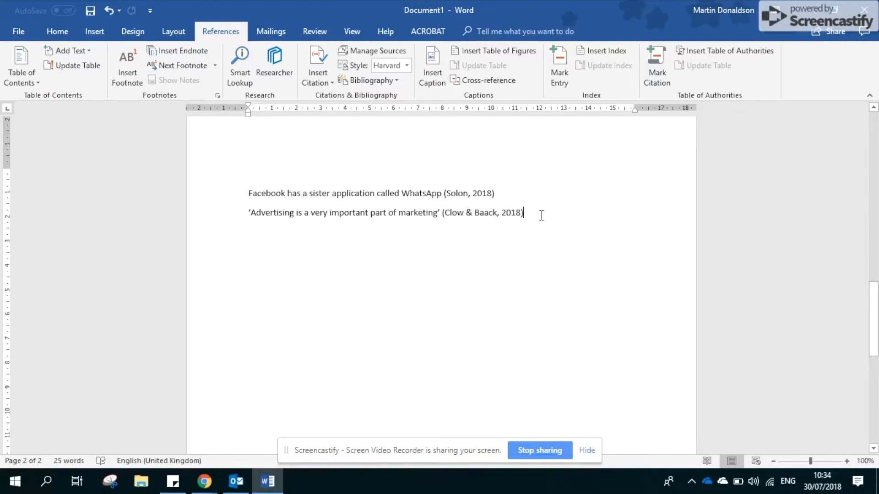
- Add blank lines below the advertising quote, insert an automatic bibliography titled References, and review its entries
scroll(545, 255, "down", 9)
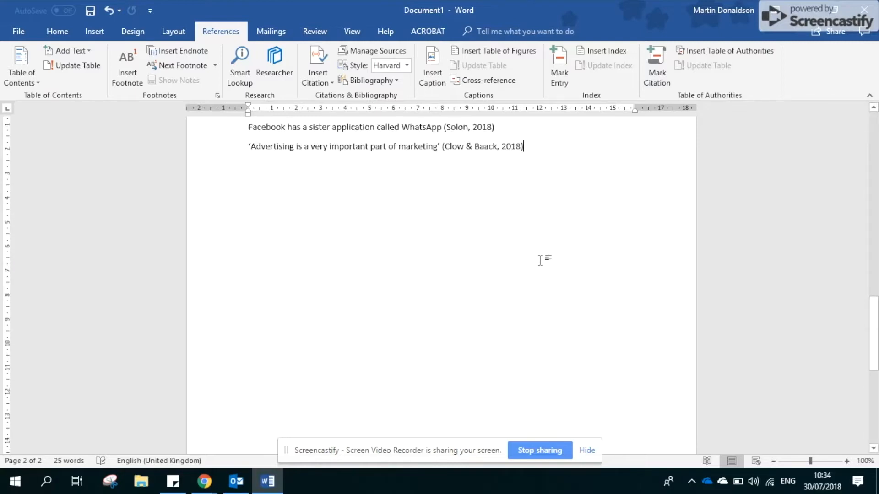
scroll(545, 256, "up", 8)
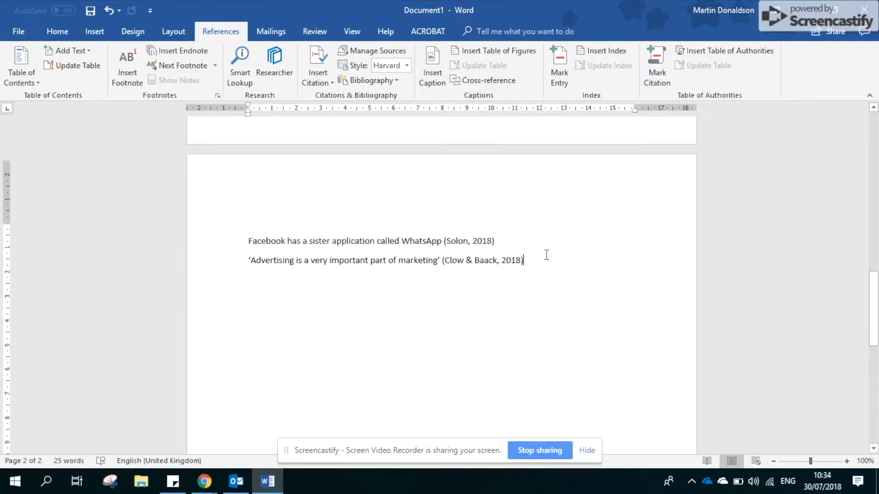
scroll(546, 255, "down", 1)
key("Return")
key("Return")
key("Return")
key("Return")
key("Return")
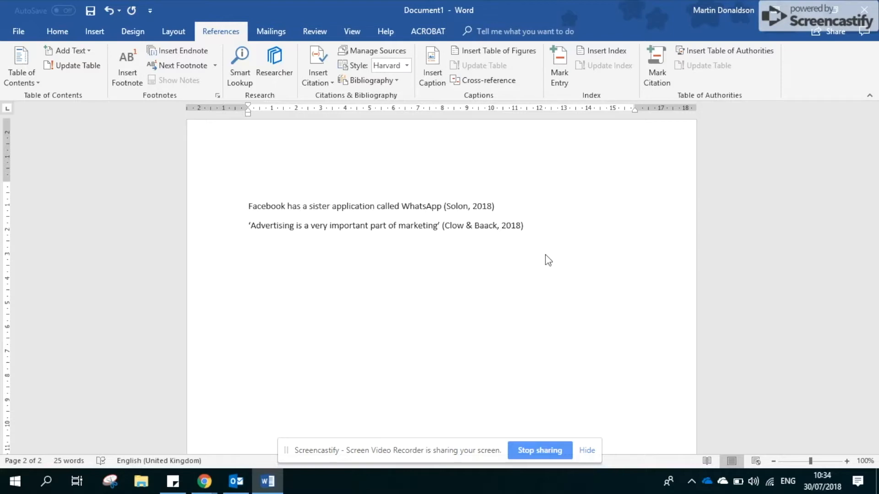
left_click(397, 81)
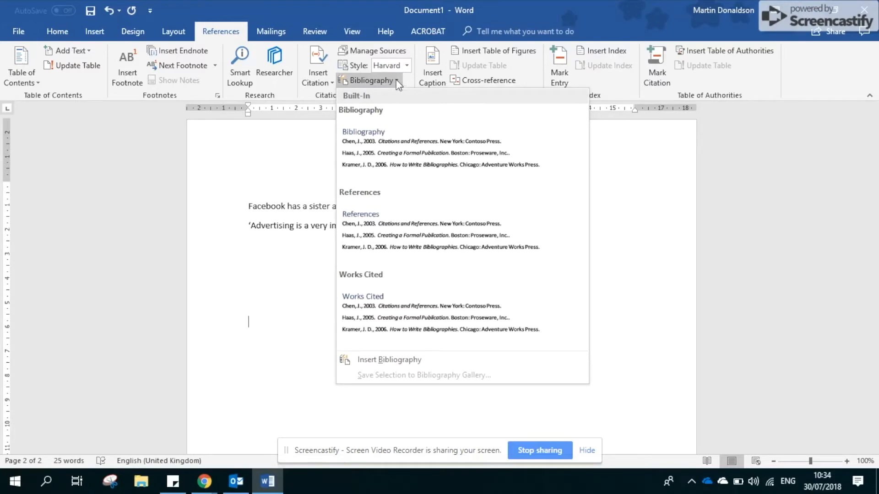
left_click(392, 214)
scroll(402, 182, "up", 3)
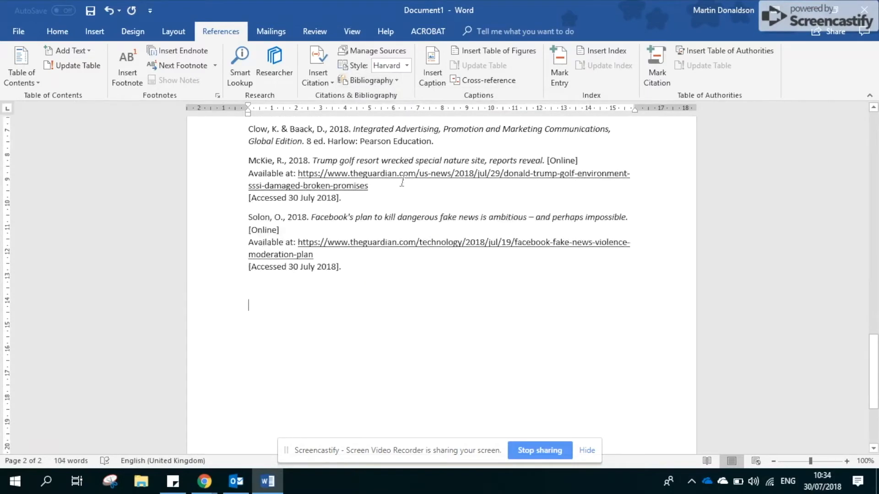
scroll(402, 182, "up", 5)
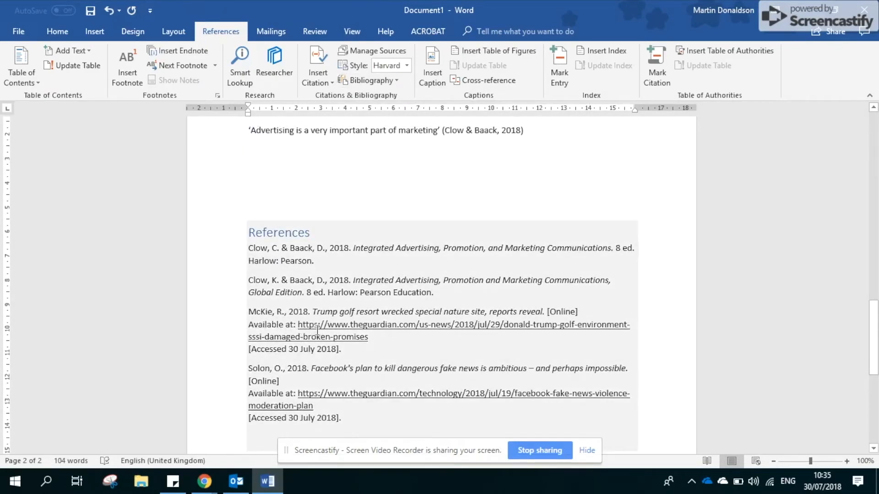
scroll(317, 330, "down", 1)
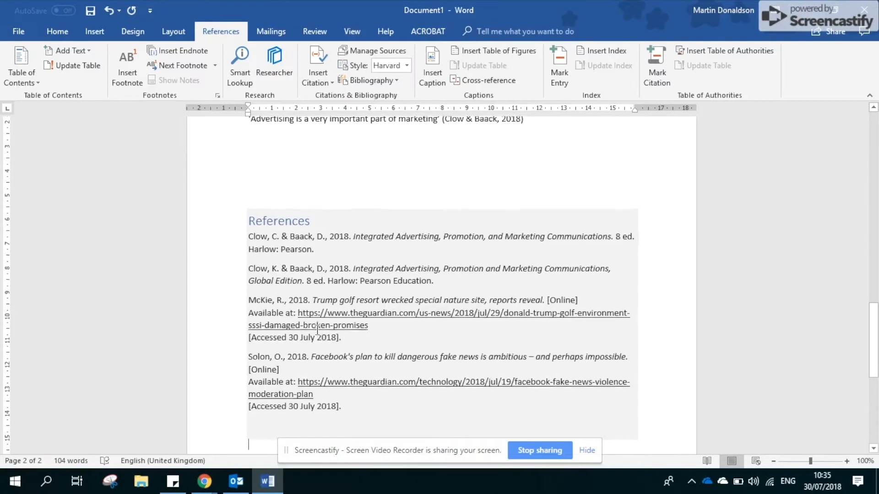
scroll(317, 329, "down", 2)
scroll(316, 329, "up", 2)
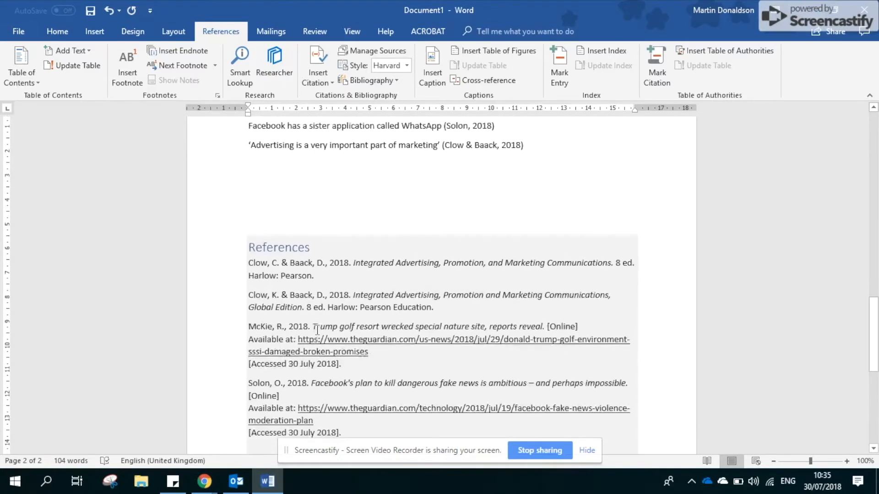
- Delete the duplicate advertising textbook entry, the first one with Pearson as publisher, from the References list and check the remaining page
scroll(317, 330, "down", 2)
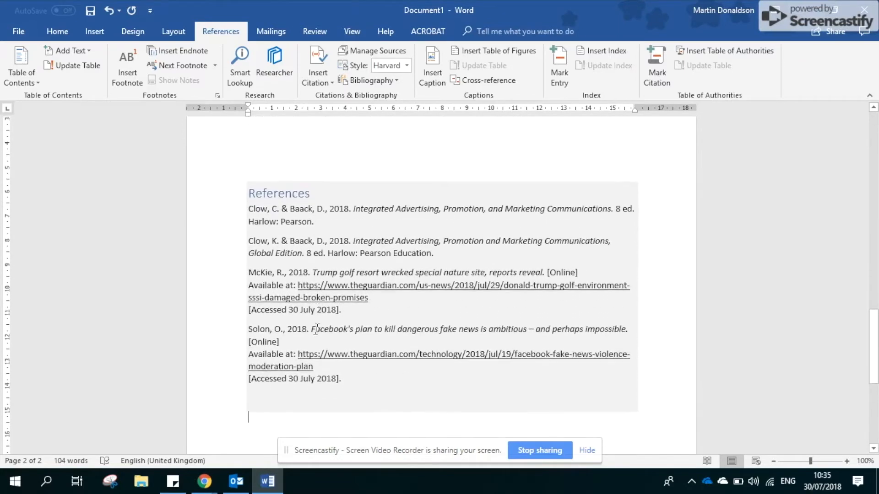
scroll(315, 330, "up", 1)
scroll(315, 329, "up", 1)
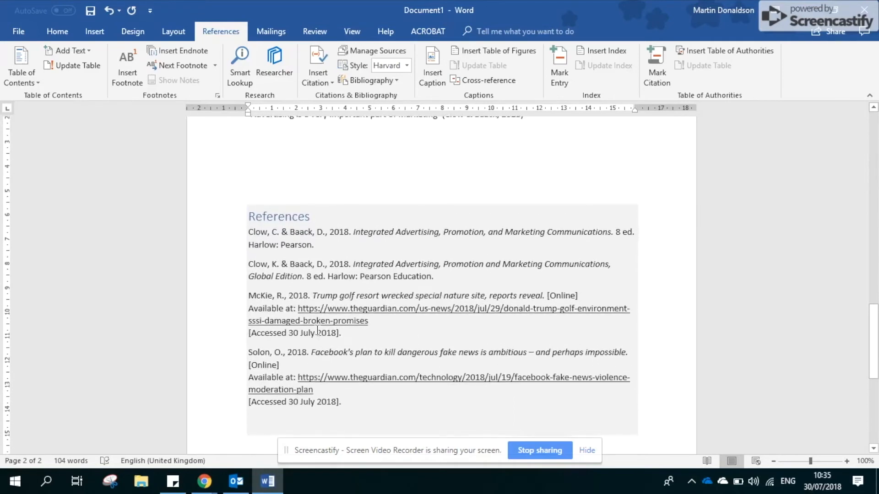
left_click(334, 244)
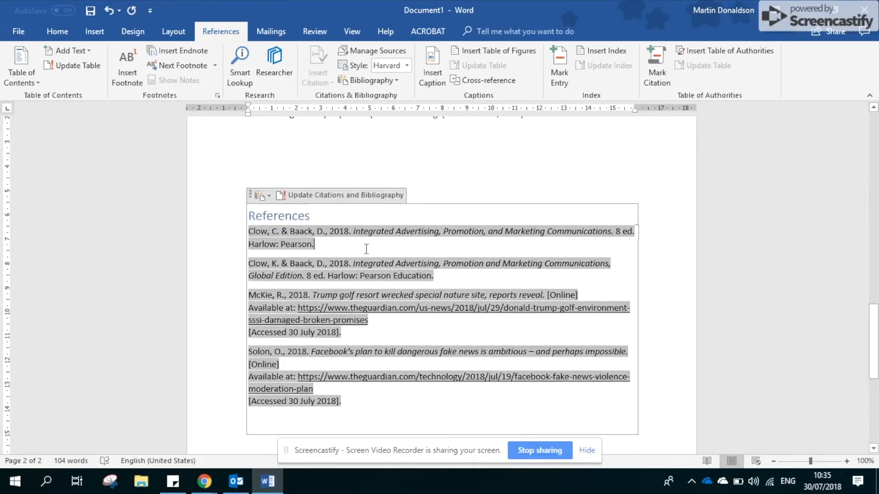
key("BackSpace")
key("BackSpace")
key("BackSpace")
key("BackSpace")
key("BackSpace")
key("BackSpace")
key("BackSpace")
key("BackSpace")
key("BackSpace")
key("BackSpace")
key("BackSpace")
key("BackSpace")
key("BackSpace")
key("BackSpace")
key("BackSpace")
key("BackSpace")
key("BackSpace")
key("BackSpace")
key("BackSpace")
key("BackSpace")
key("BackSpace")
key("BackSpace")
key("BackSpace")
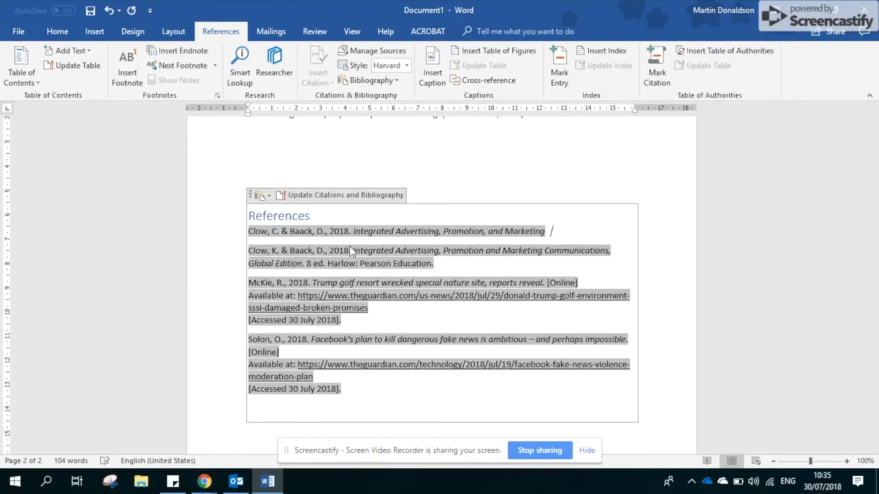
key("BackSpace")
key("BackSpace")
key("BackSpace")
key("BackSpace")
key("BackSpace")
key("BackSpace")
key("BackSpace")
key("BackSpace")
key("BackSpace")
key("BackSpace")
key("BackSpace")
key("BackSpace")
key("BackSpace")
key("BackSpace")
key("BackSpace")
key("BackSpace")
key("BackSpace")
key("BackSpace")
key("BackSpace")
key("BackSpace")
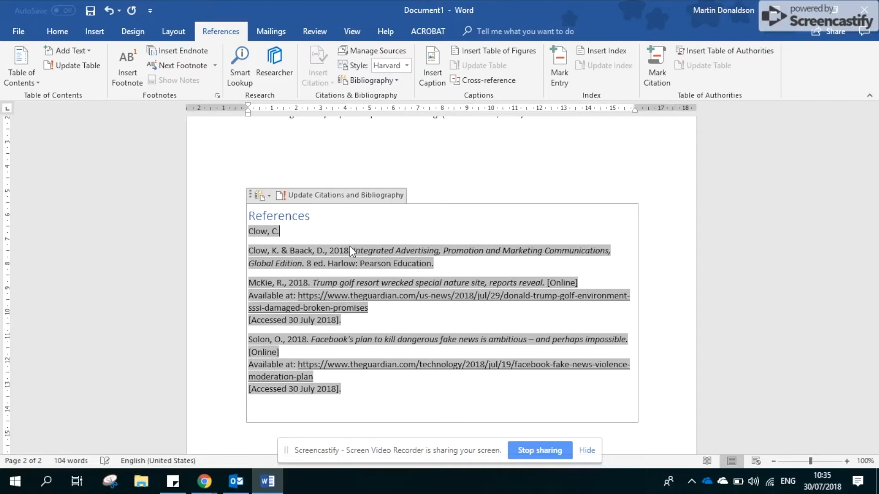
key("BackSpace")
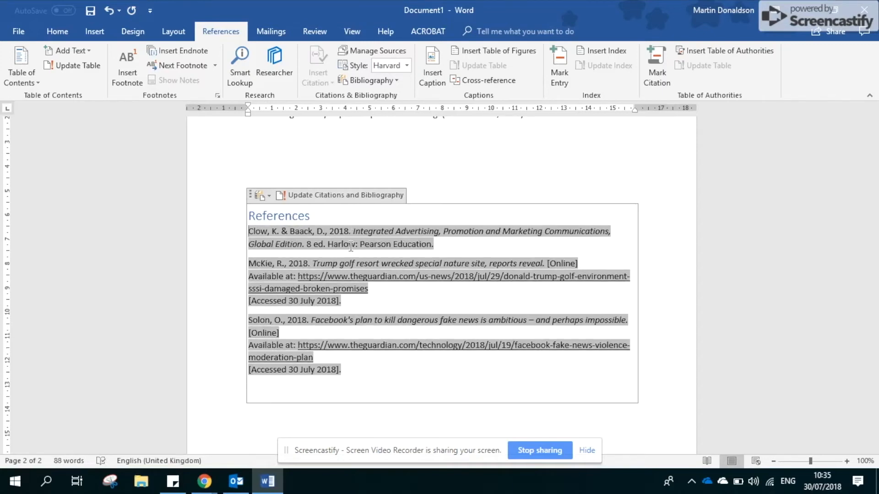
scroll(351, 246, "up", 6)
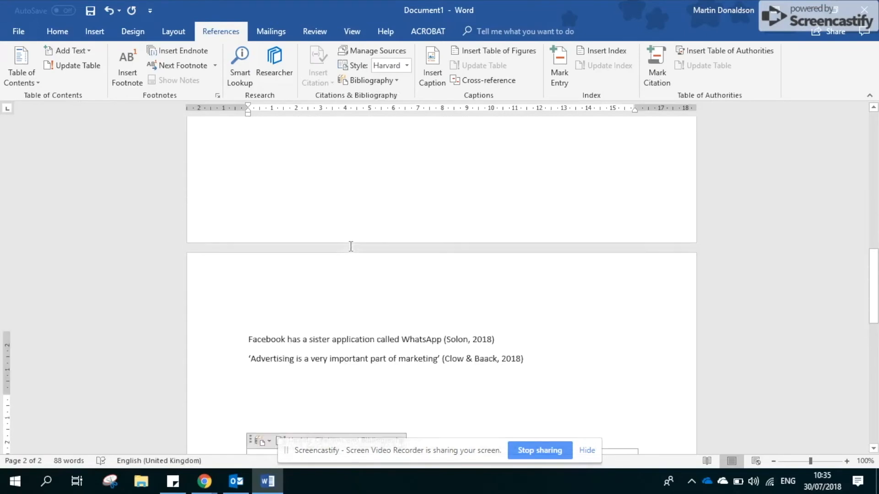
scroll(351, 247, "down", 3)
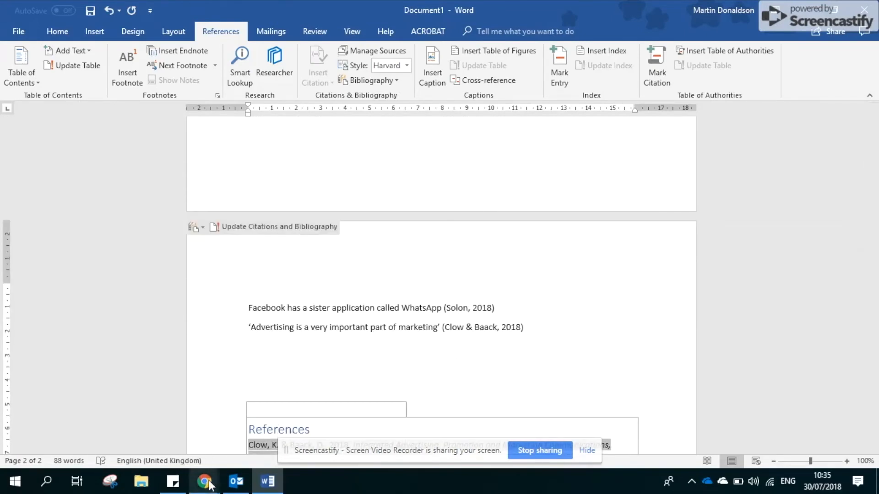
- Switch to Chrome and open the Harvard referencing guide playlist on the 3aaa Apprenticeships YouTube channel
mouse_move(208, 484)
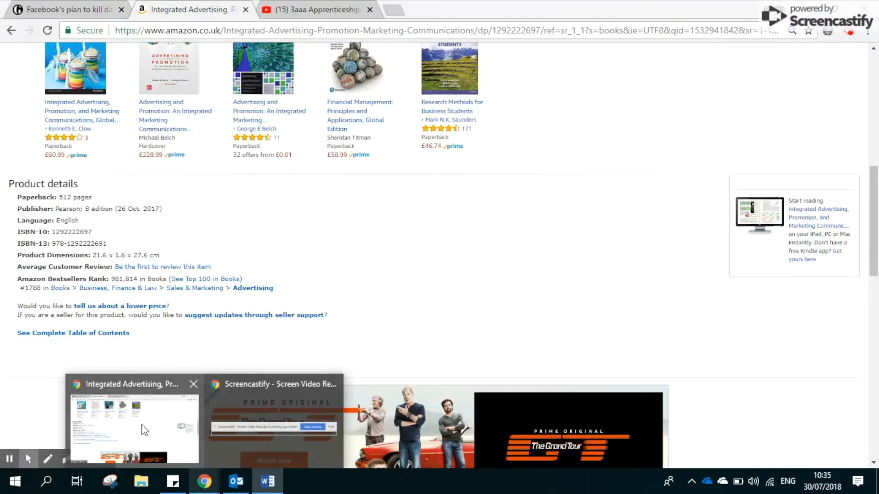
left_click(144, 431)
left_click(312, 10)
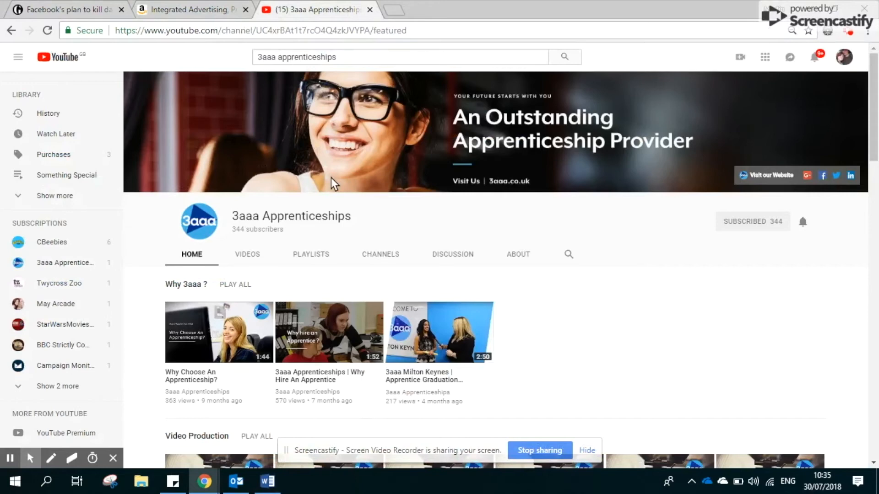
left_click(315, 256)
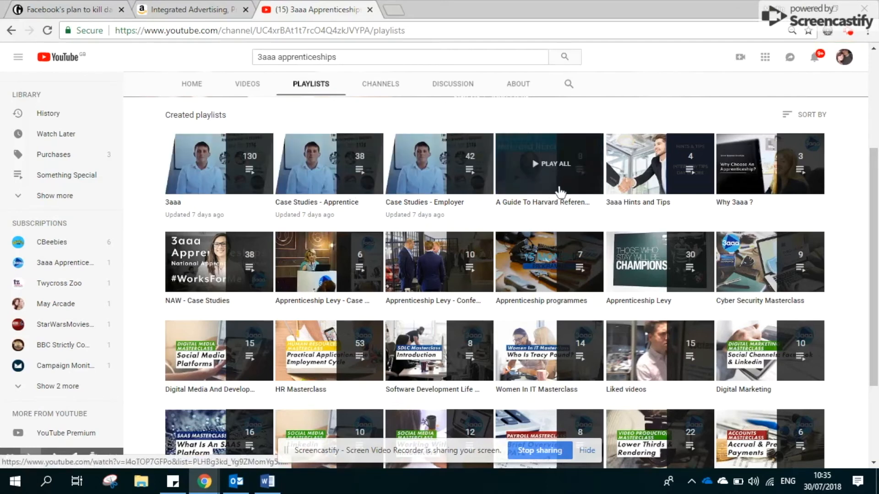
left_click(543, 211)
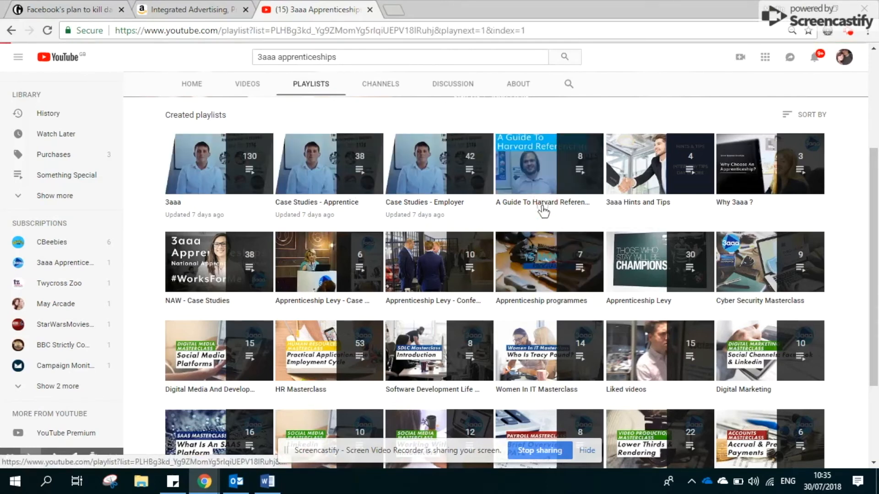